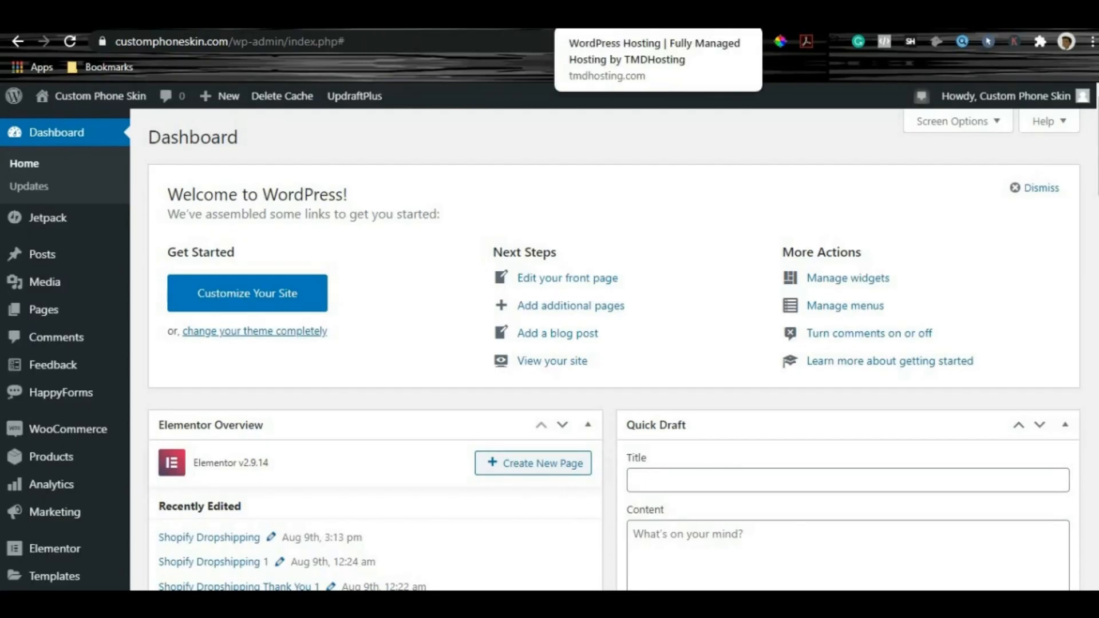
- Switch to the store's Fast Test product page in the incognito window and add the product to the cart
left_click(790, 16)
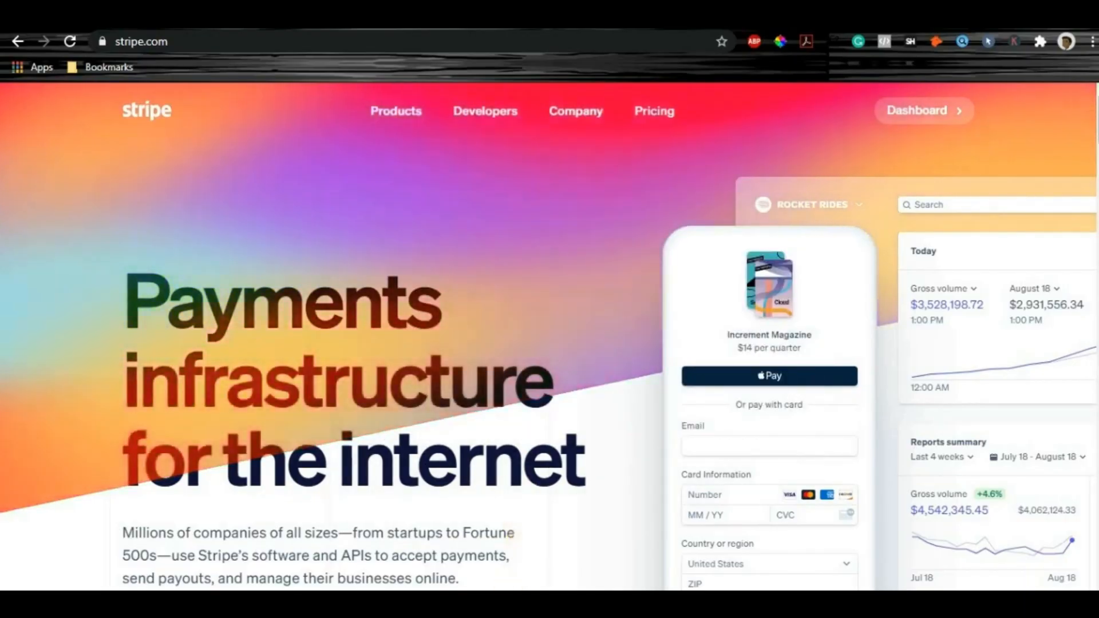
left_click(559, 552)
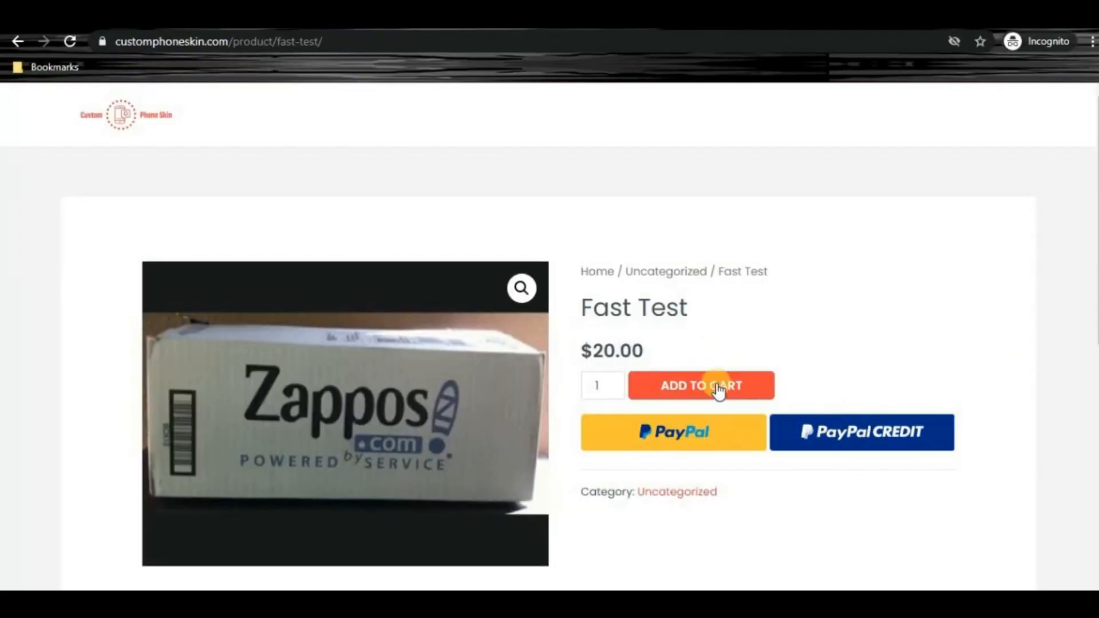
scroll(427, 319, "down", 1)
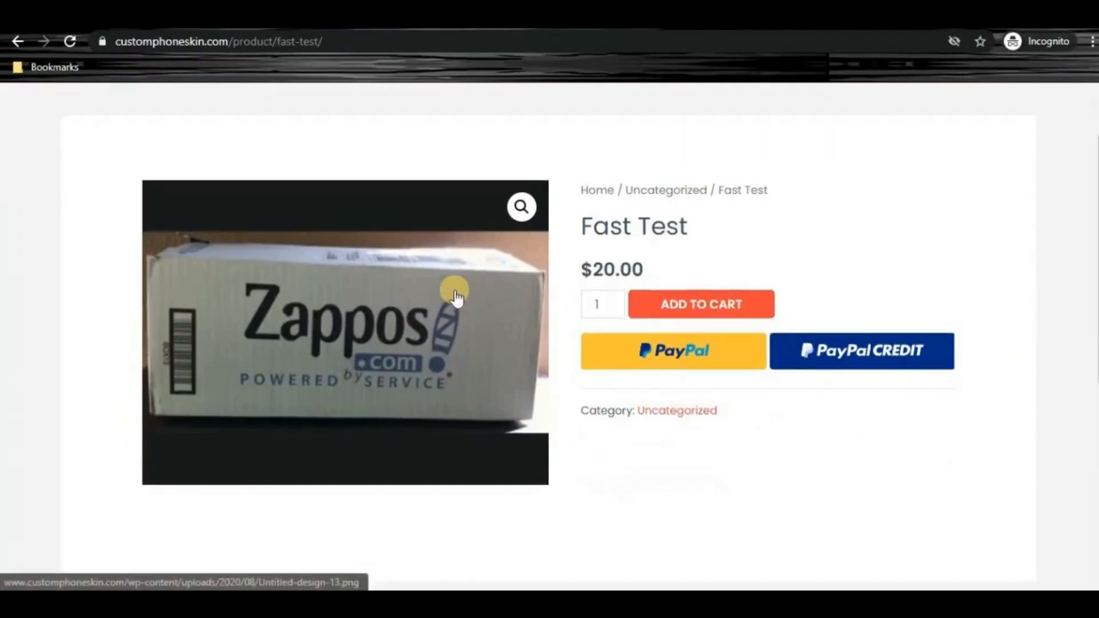
left_click(697, 313)
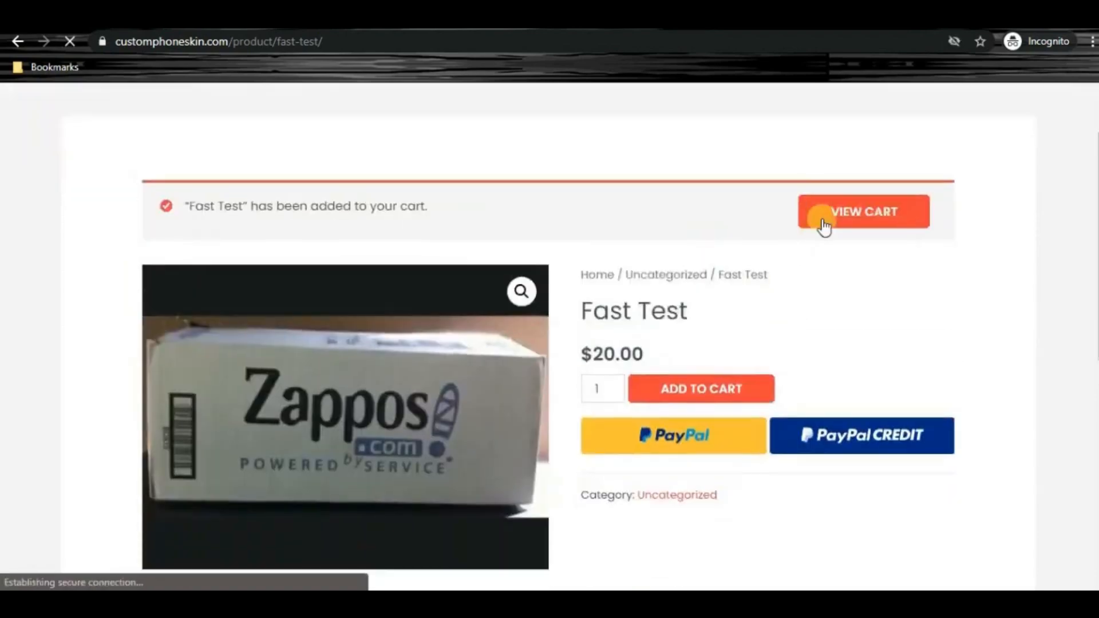
- View the cart and proceed to checkout with the Fast Test product
left_click(833, 214)
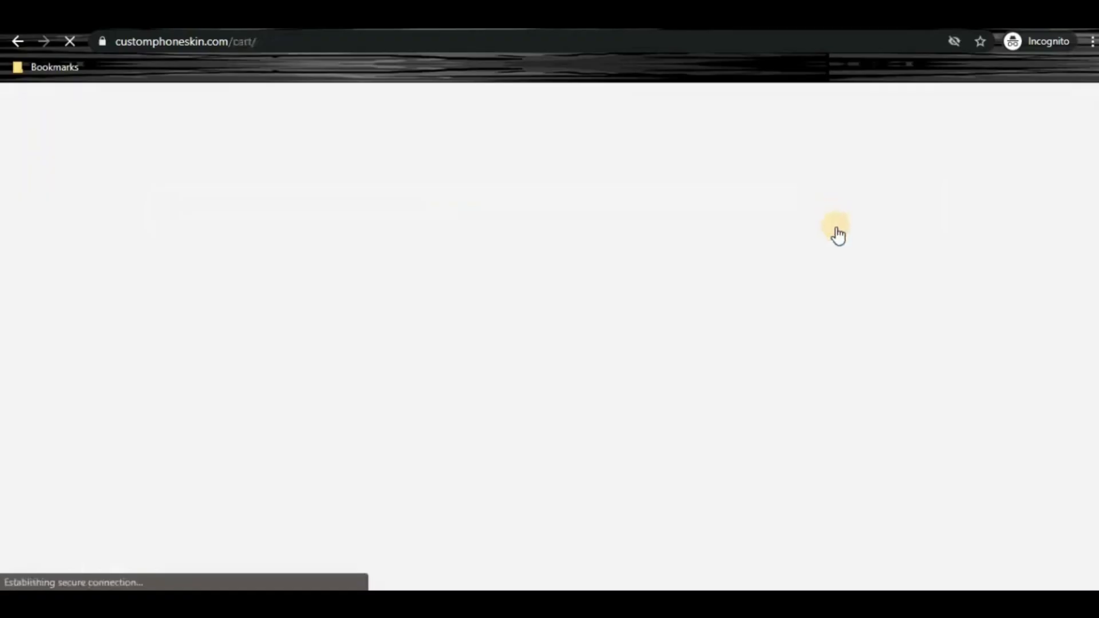
scroll(920, 461, "down", 8)
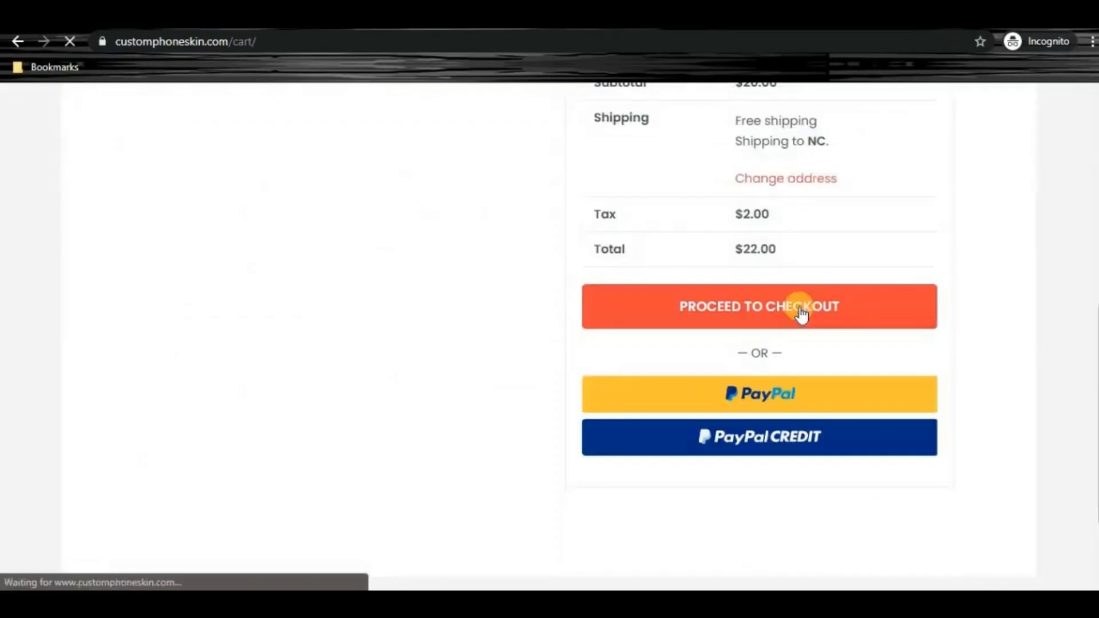
scroll(984, 346, "down", 8)
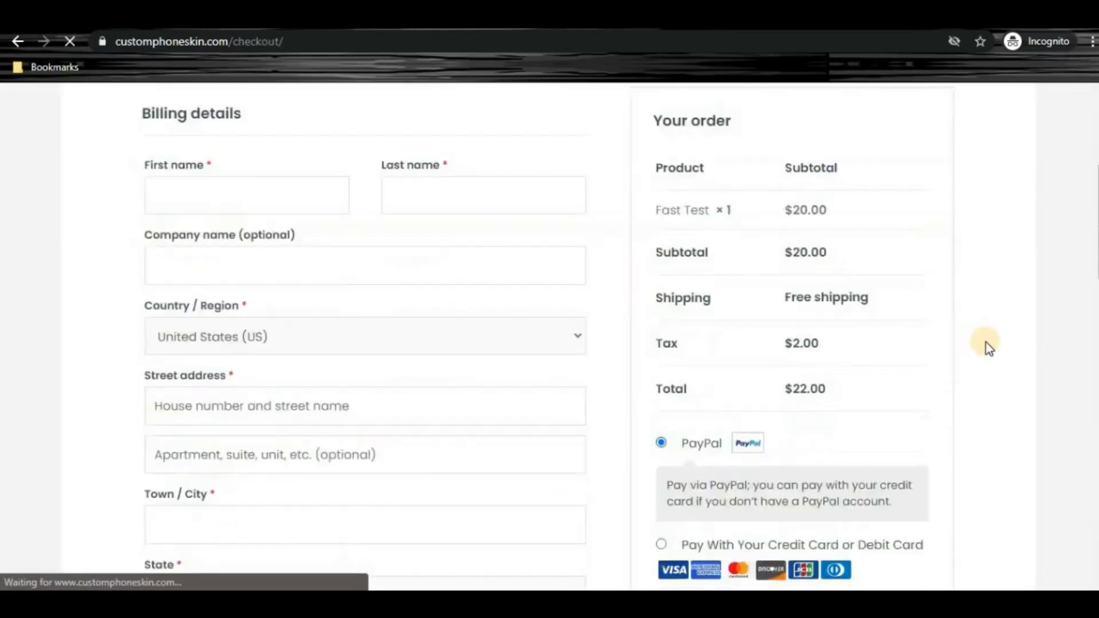
- Choose Pay With Your Credit Card or Debit Card as the checkout payment method
scroll(723, 263, "up", 3)
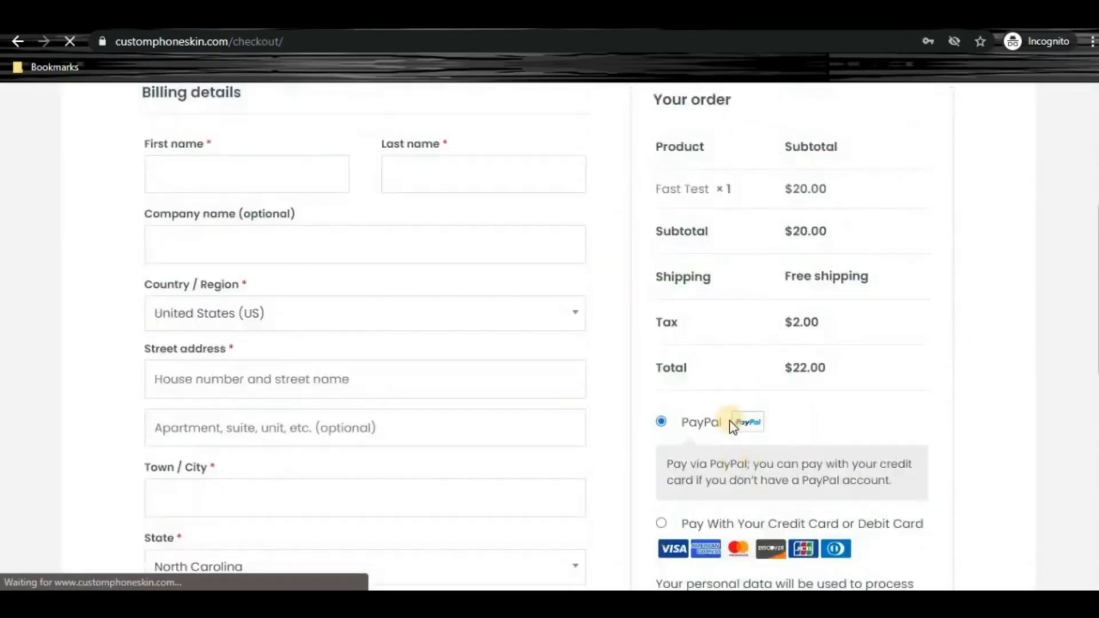
scroll(734, 419, "down", 2)
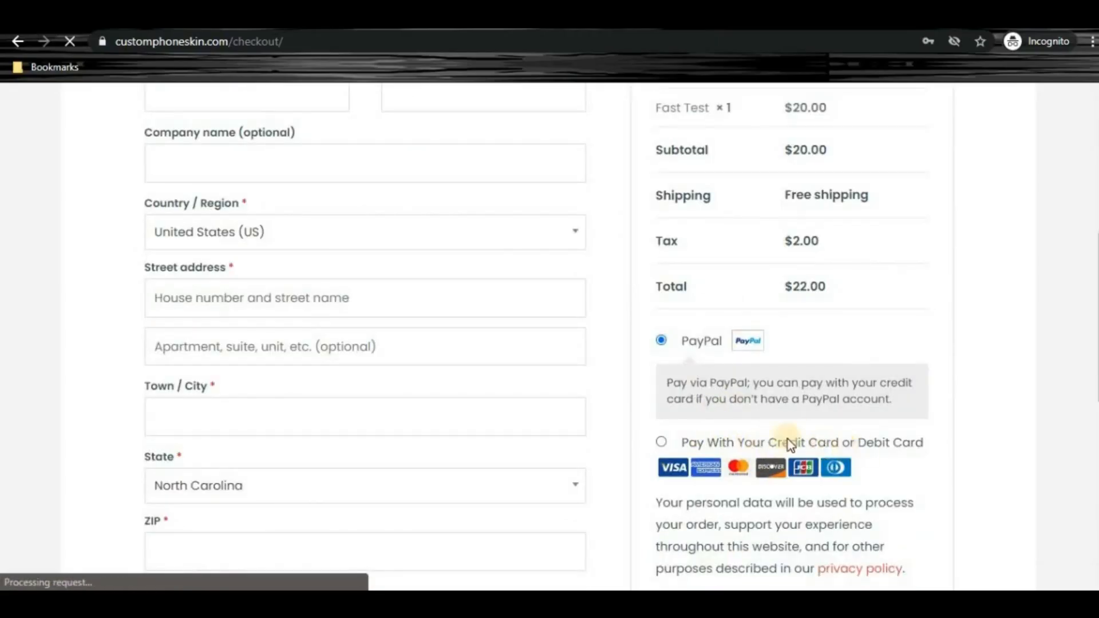
scroll(875, 433, "down", 2)
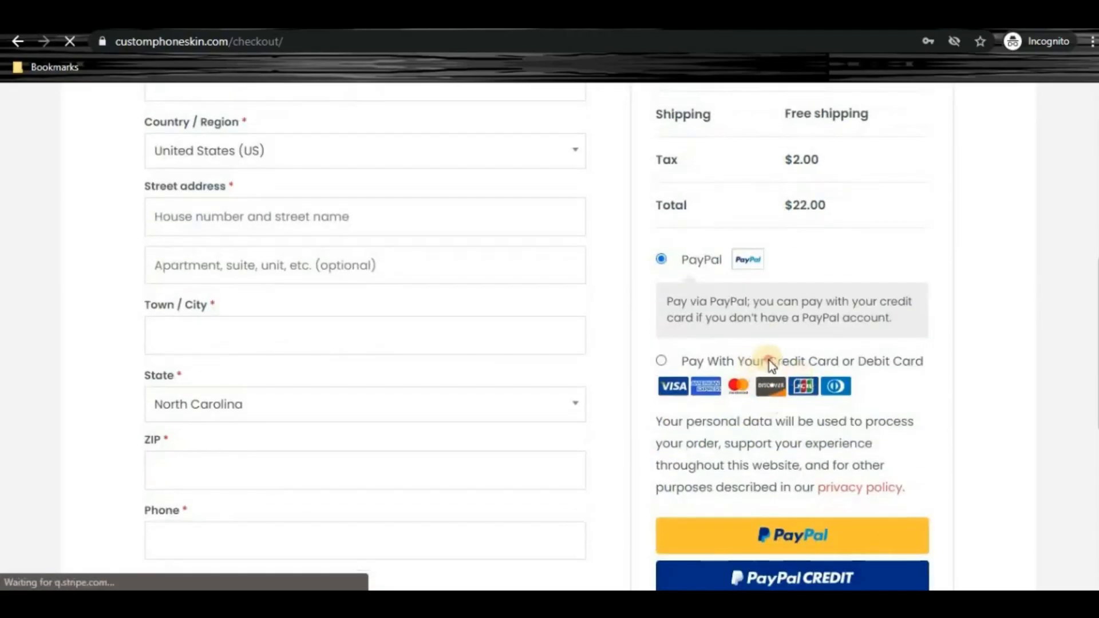
left_click(768, 361)
scroll(755, 395, "down", 2)
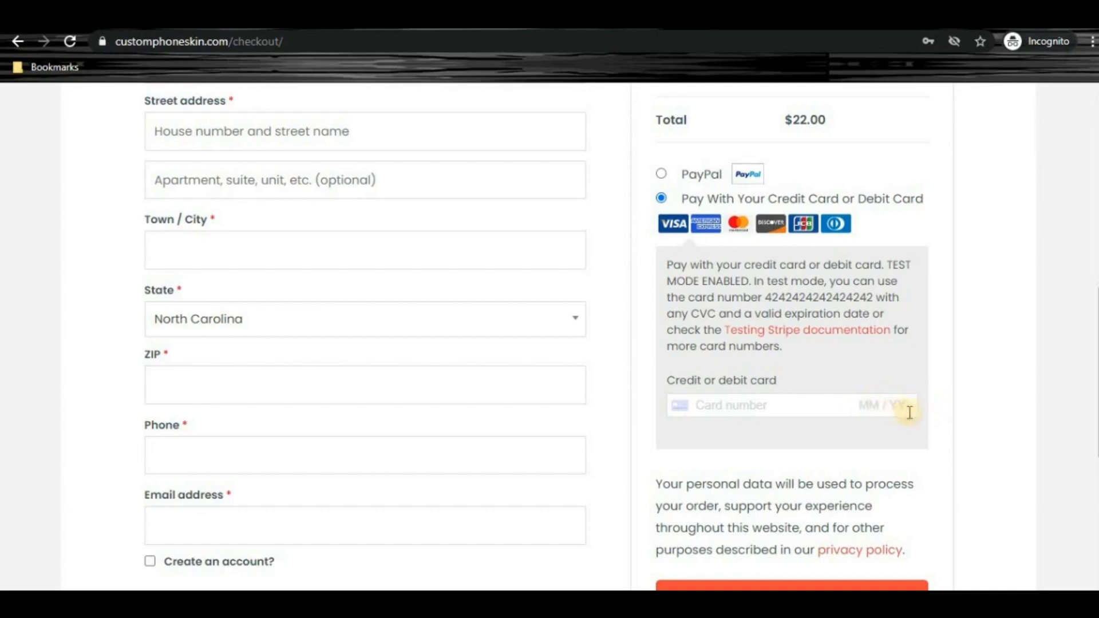
- Compare the test-mode card payment form with the PayPal option, leaving card payment selected
scroll(825, 386, "up", 2)
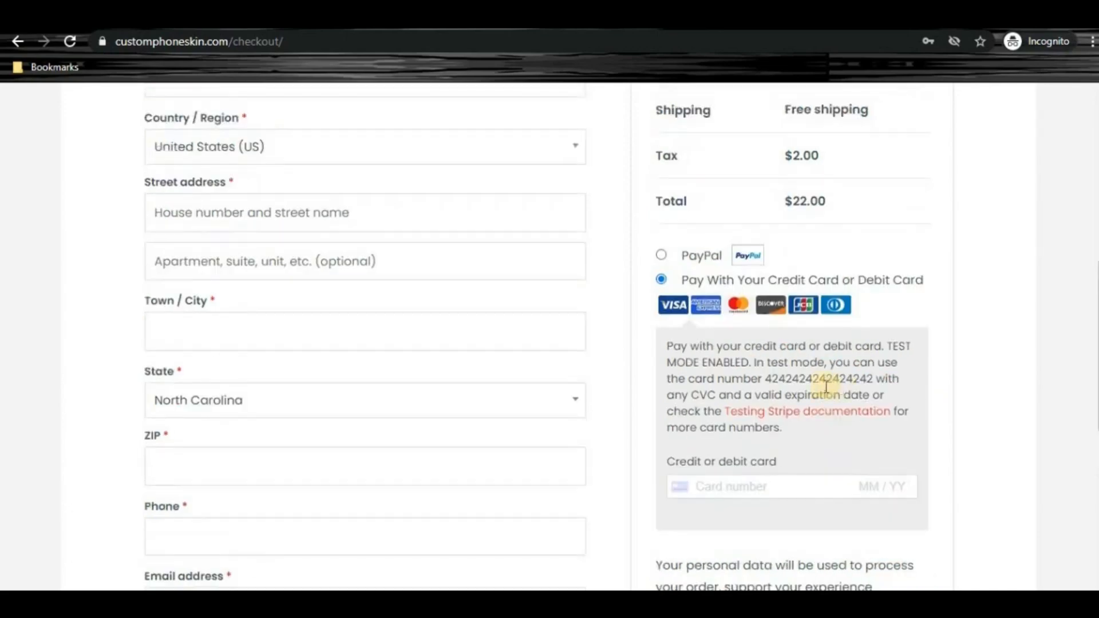
scroll(859, 385, "up", 2)
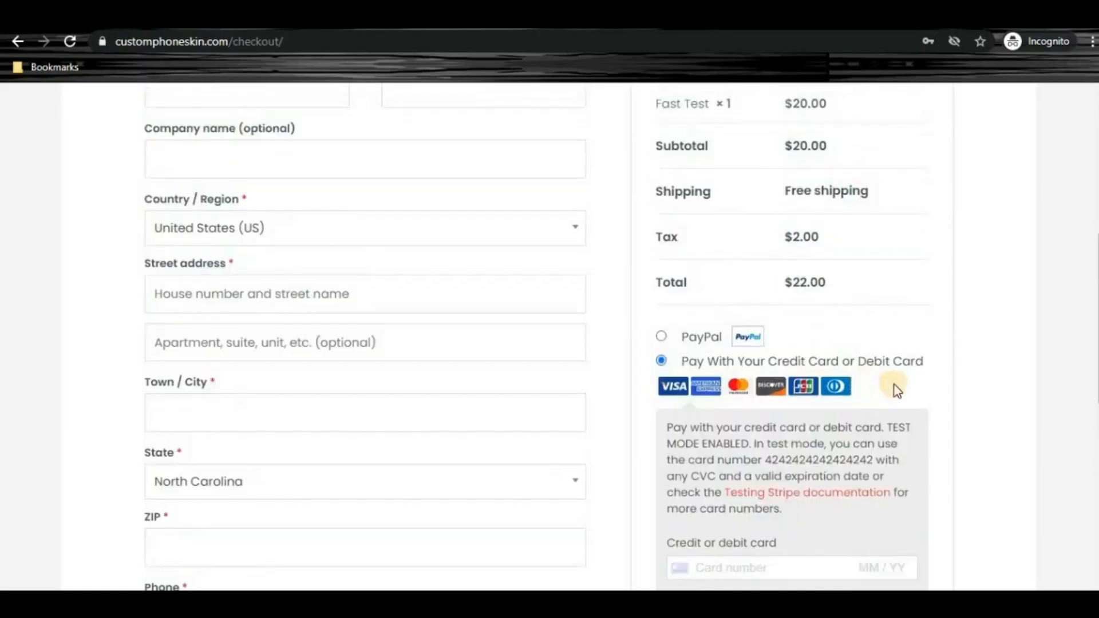
scroll(775, 450, "down", 2)
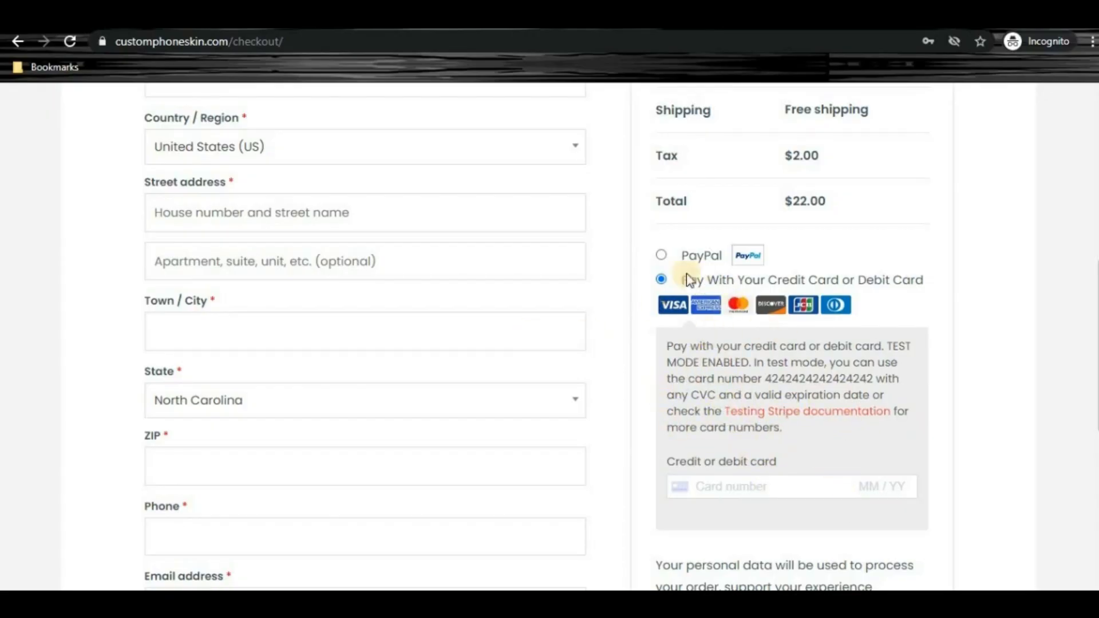
left_click(696, 258)
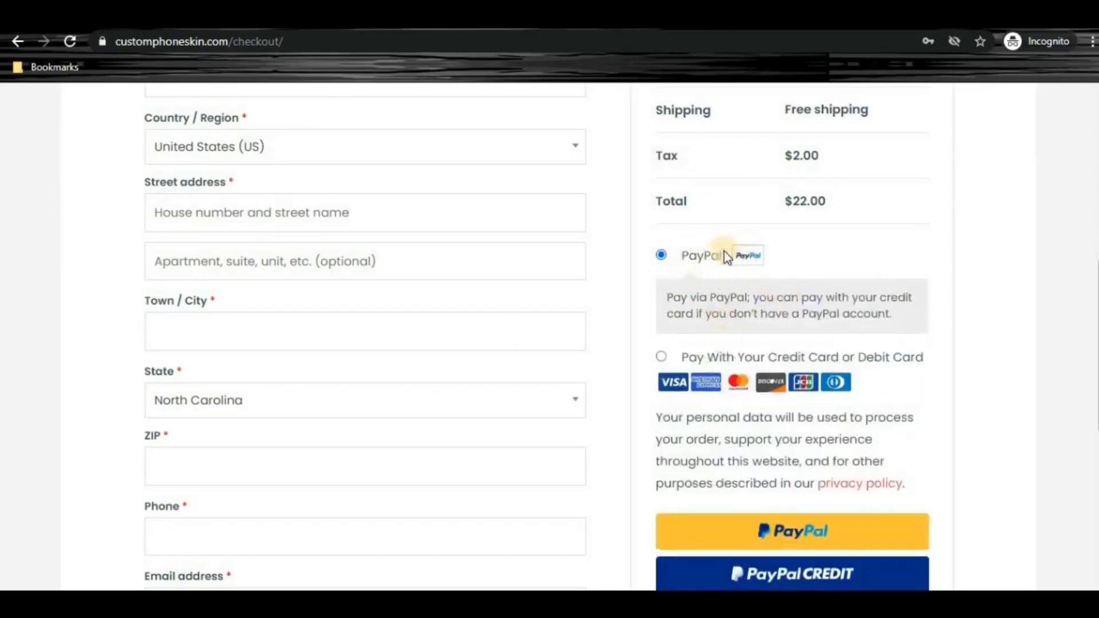
left_click(789, 367)
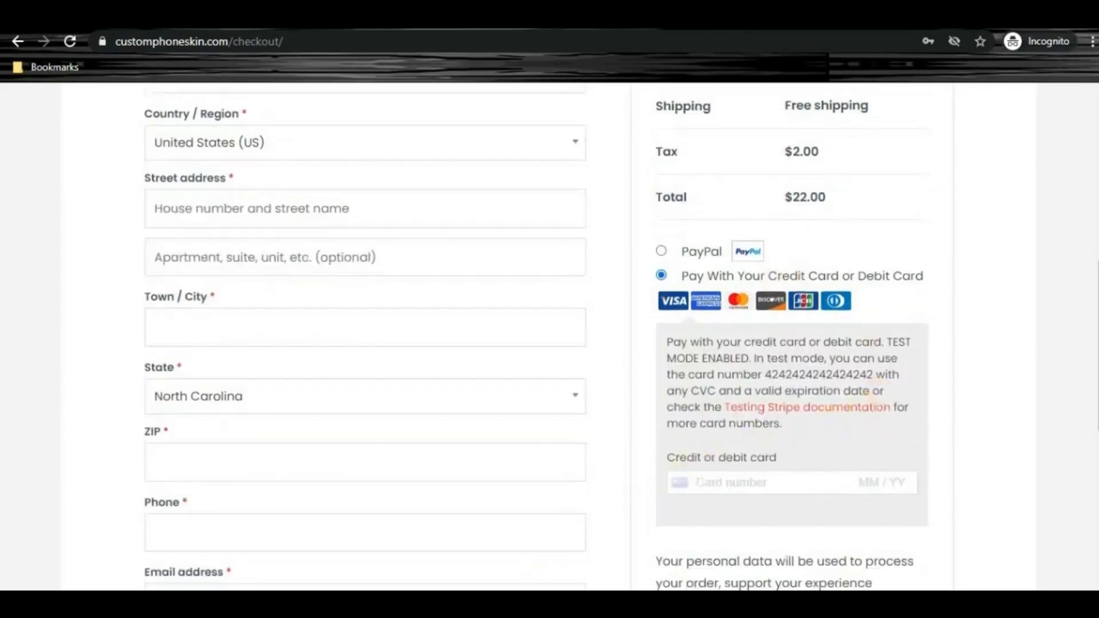
- Switch to the browser window with Stripe and open the Stripe dashboard
mouse_move(549, 590)
left_click(452, 552)
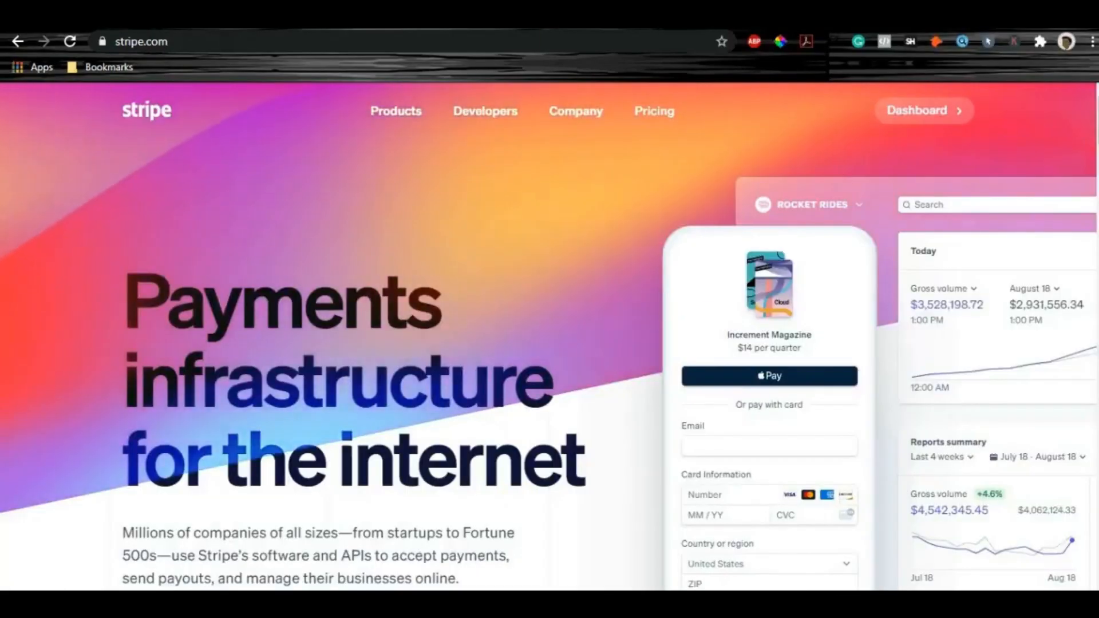
left_click(492, 17)
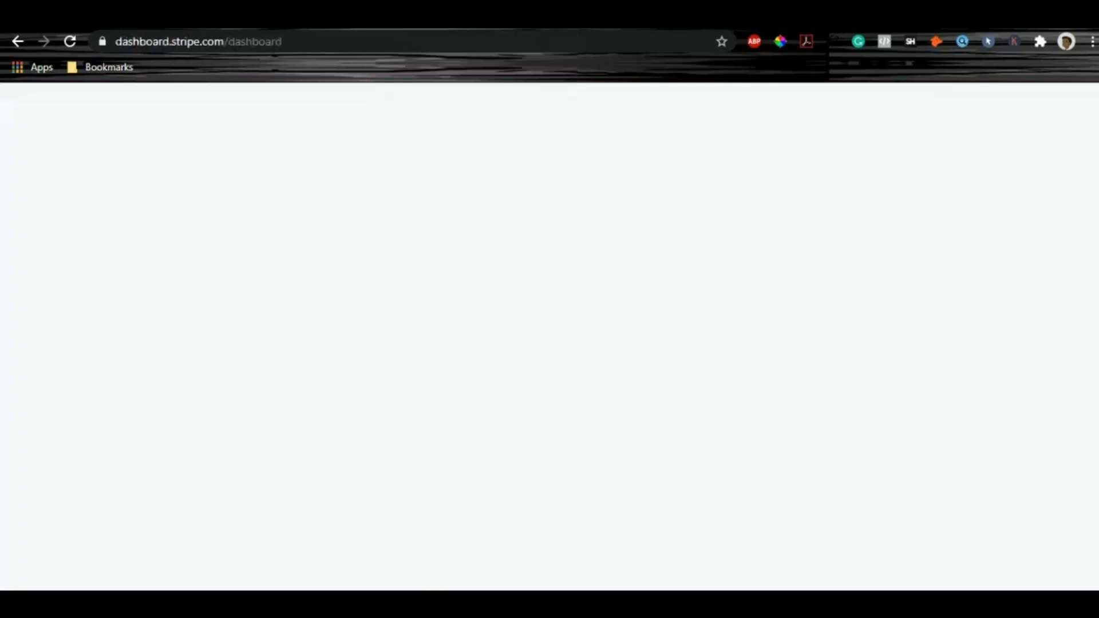
scroll(623, 229, "up", 4)
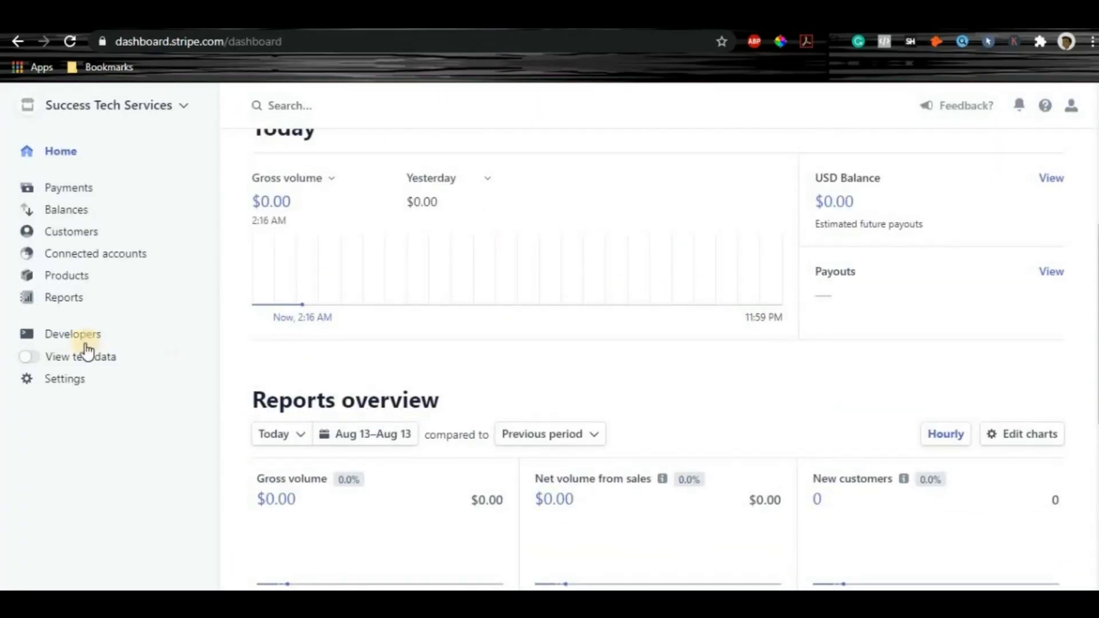
- Open Bank accounts and scheduling in Stripe's business settings and review the bank account and payout schedule
left_click(61, 385)
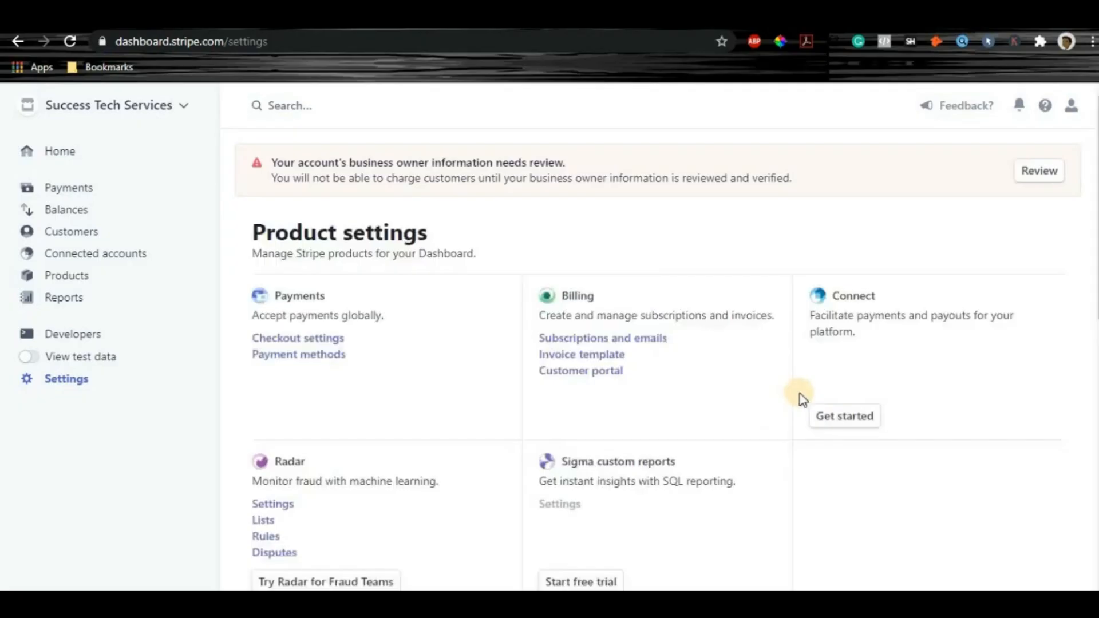
scroll(801, 389, "down", 10)
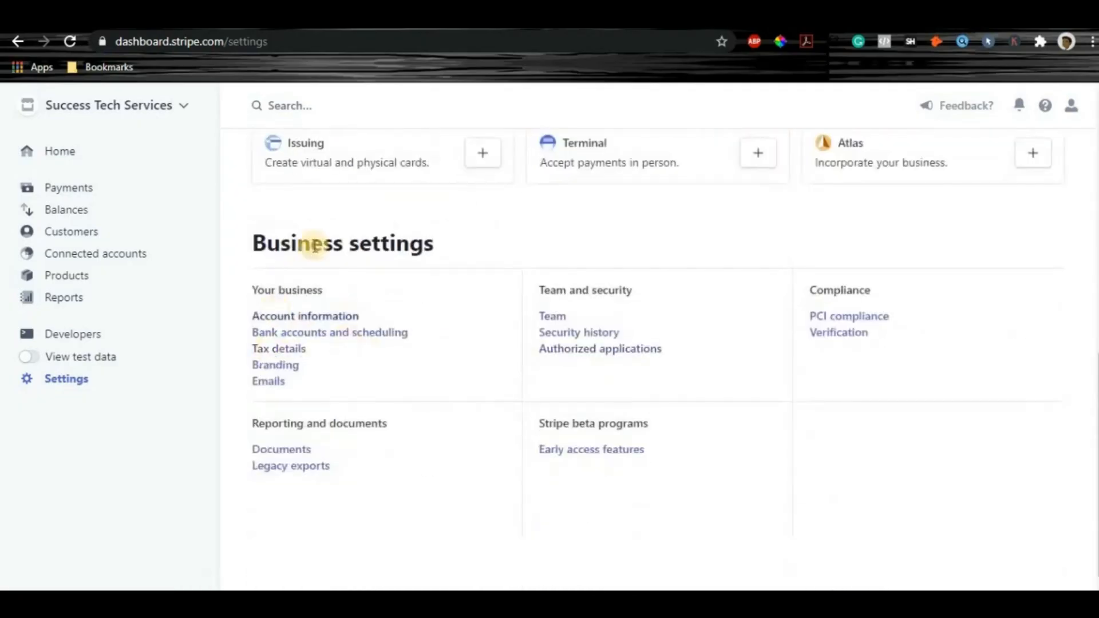
left_click(338, 339)
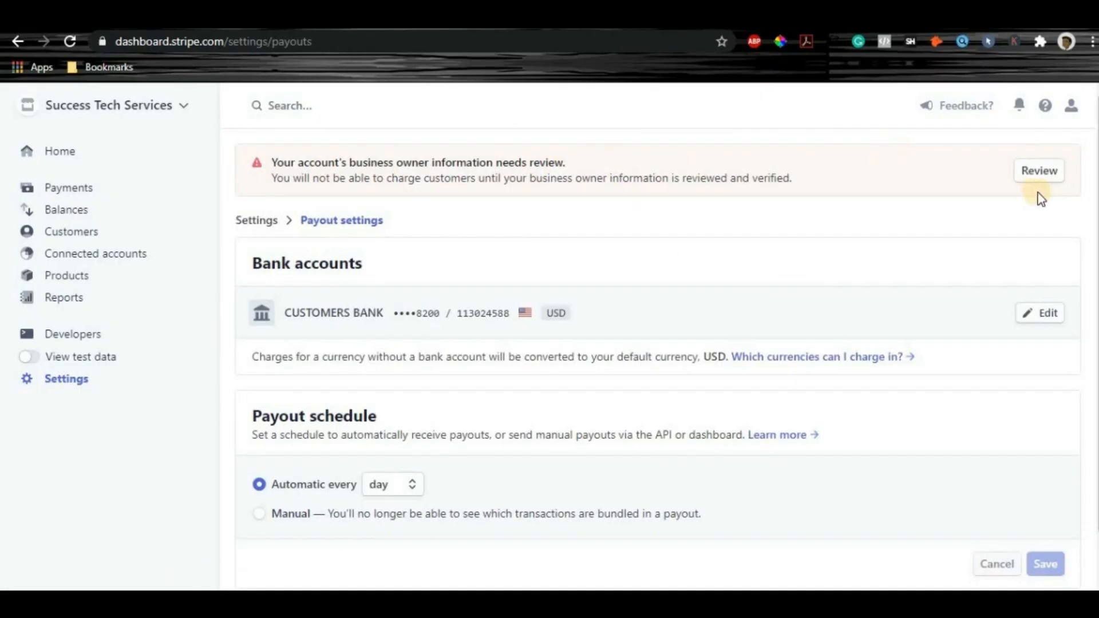
scroll(593, 320, "down", 1)
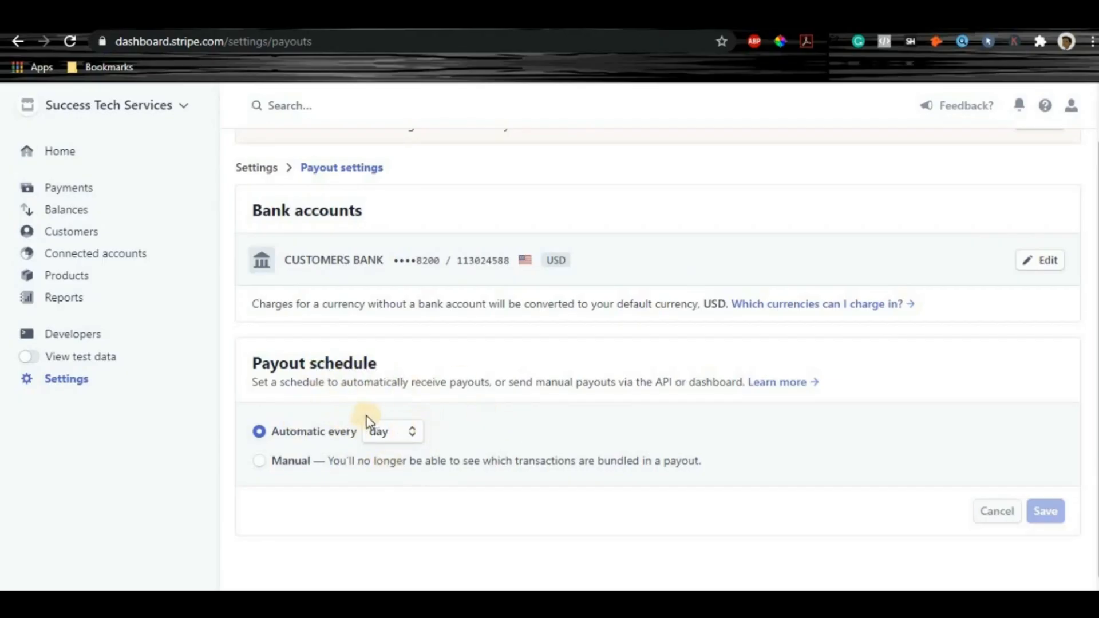
- Open the Connected accounts overview in Stripe
left_click(104, 262)
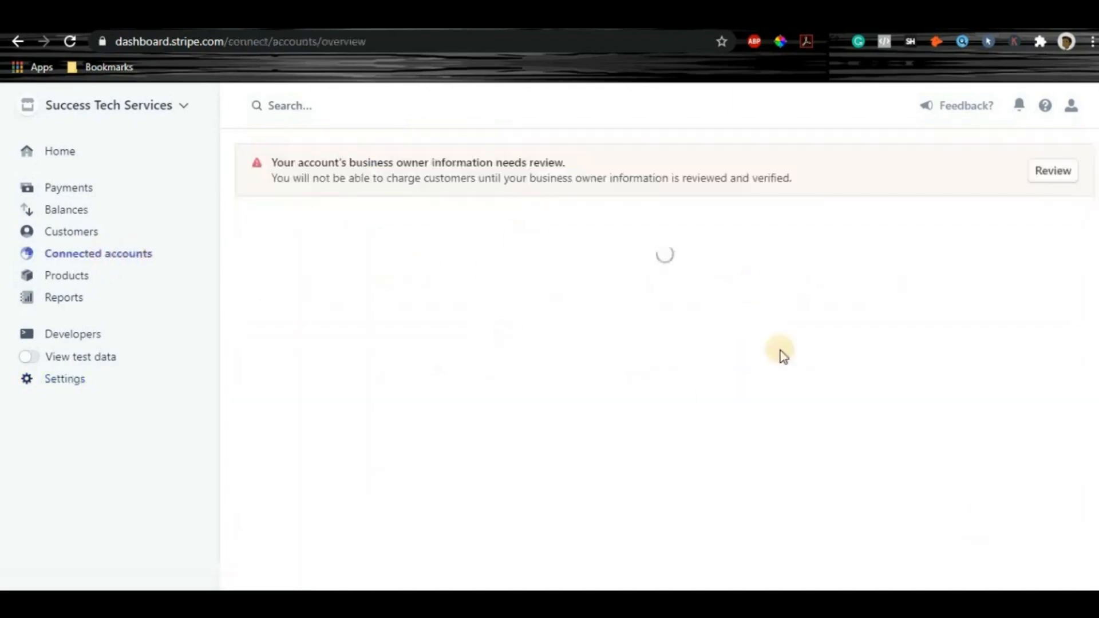
scroll(705, 315, "down", 2)
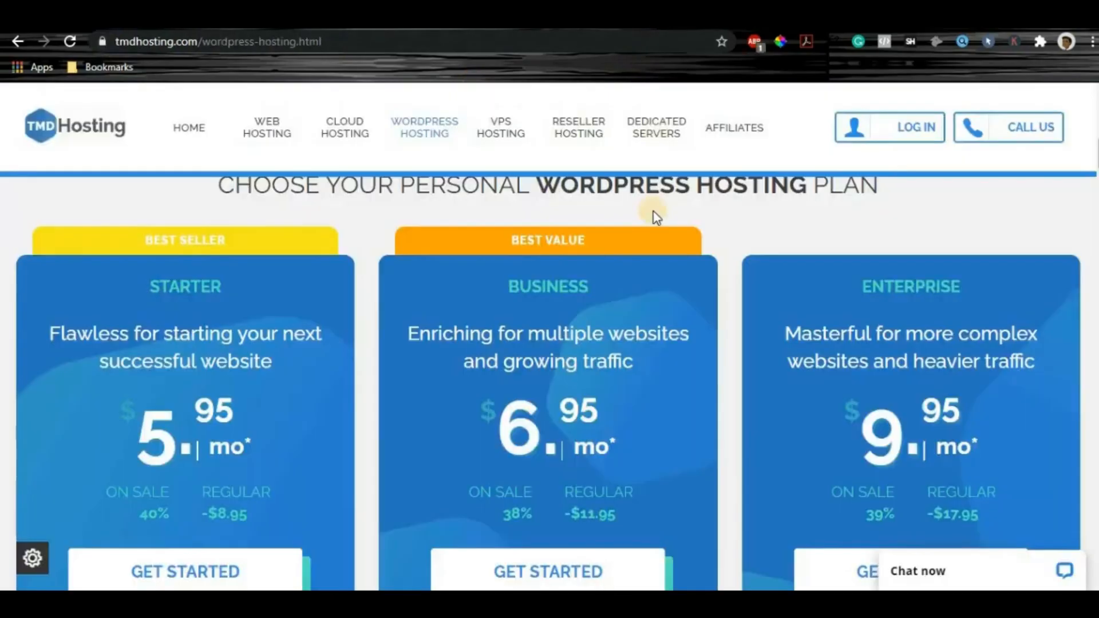
- Examine the prices and included features of TMDHosting's Starter, Business and Enterprise WordPress hosting plans
scroll(573, 297, "down", 3)
scroll(533, 318, "up", 2)
scroll(583, 313, "down", 4)
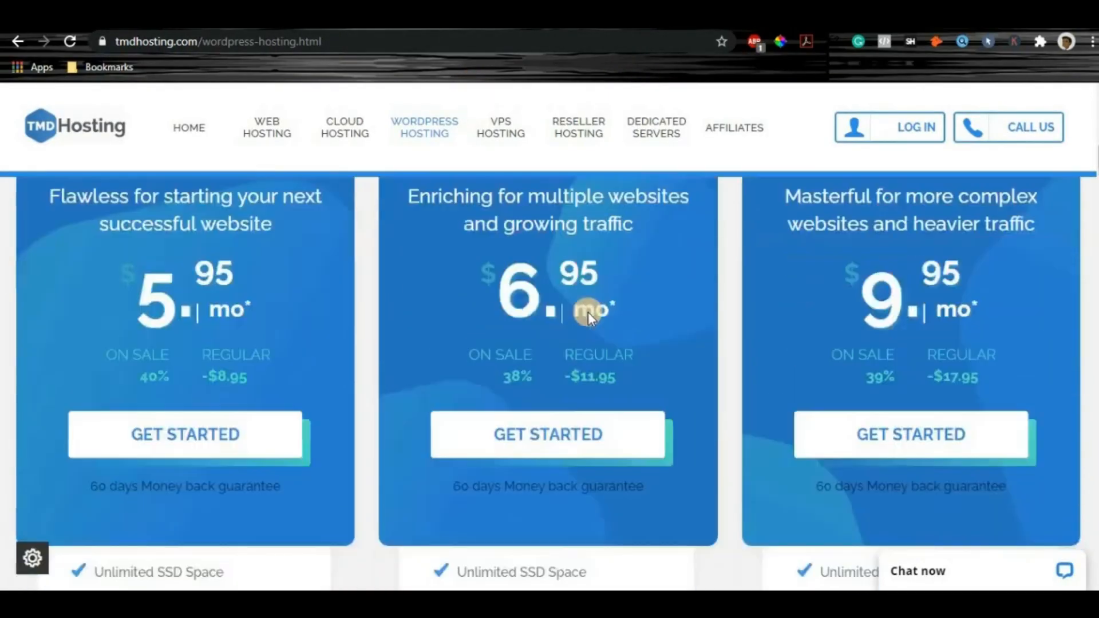
scroll(599, 341, "down", 1)
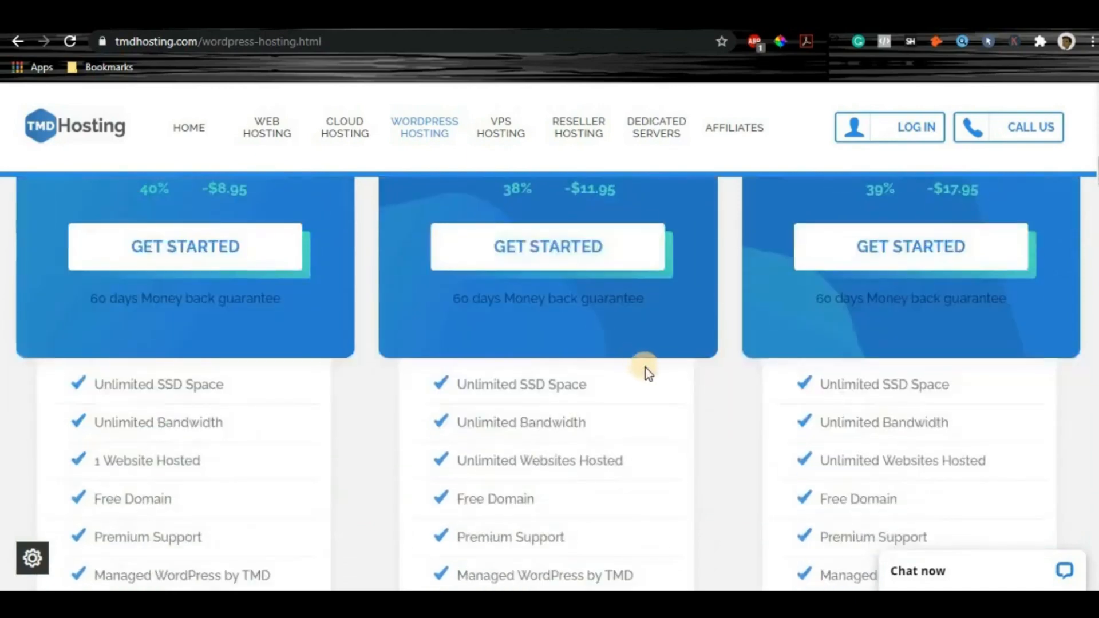
scroll(644, 368, "down", 3)
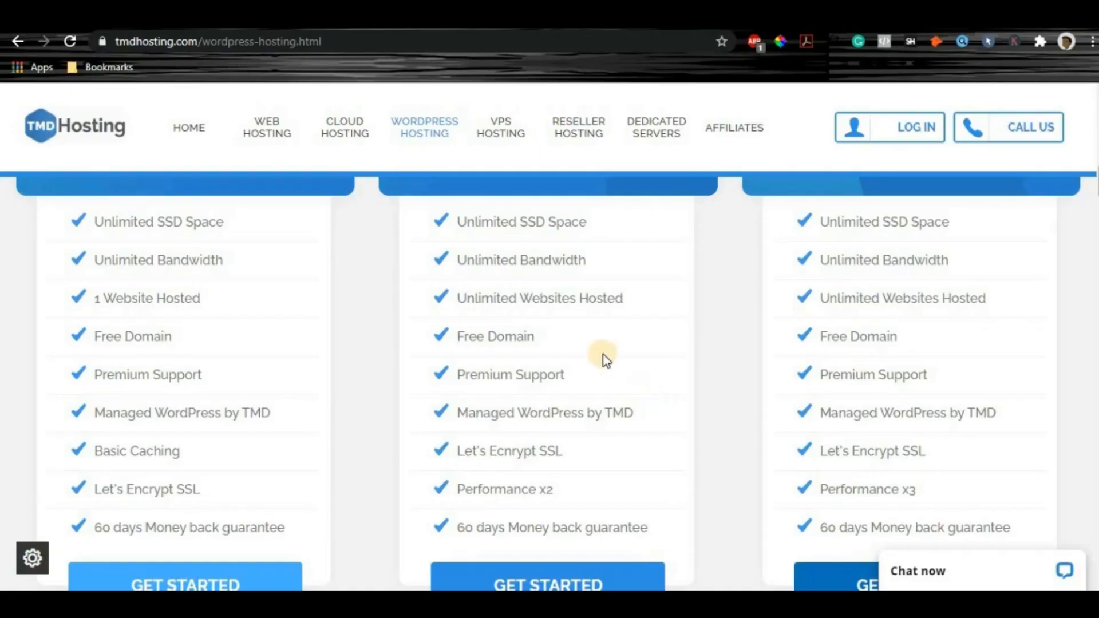
scroll(603, 356, "up", 3)
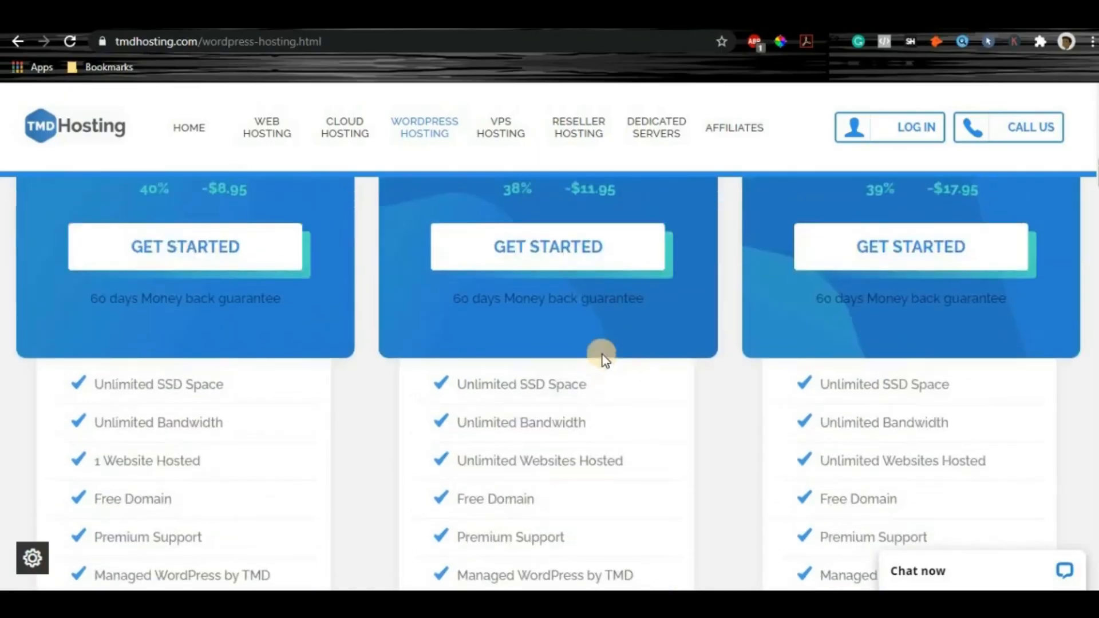
scroll(603, 354, "up", 3)
scroll(583, 332, "up", 2)
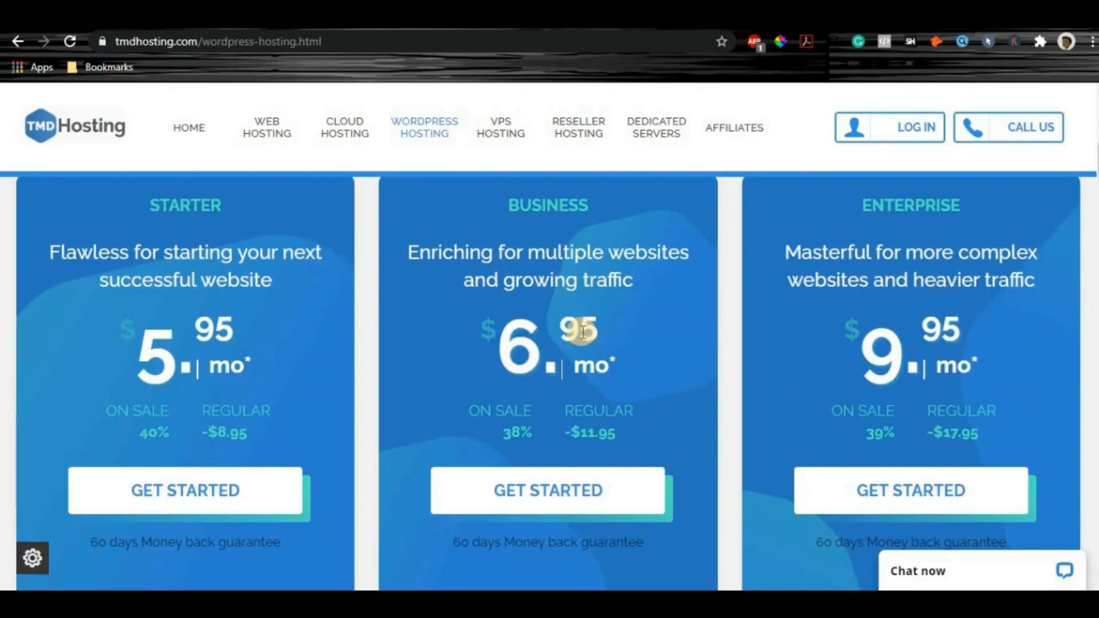
scroll(583, 329, "down", 5)
scroll(582, 331, "up", 4)
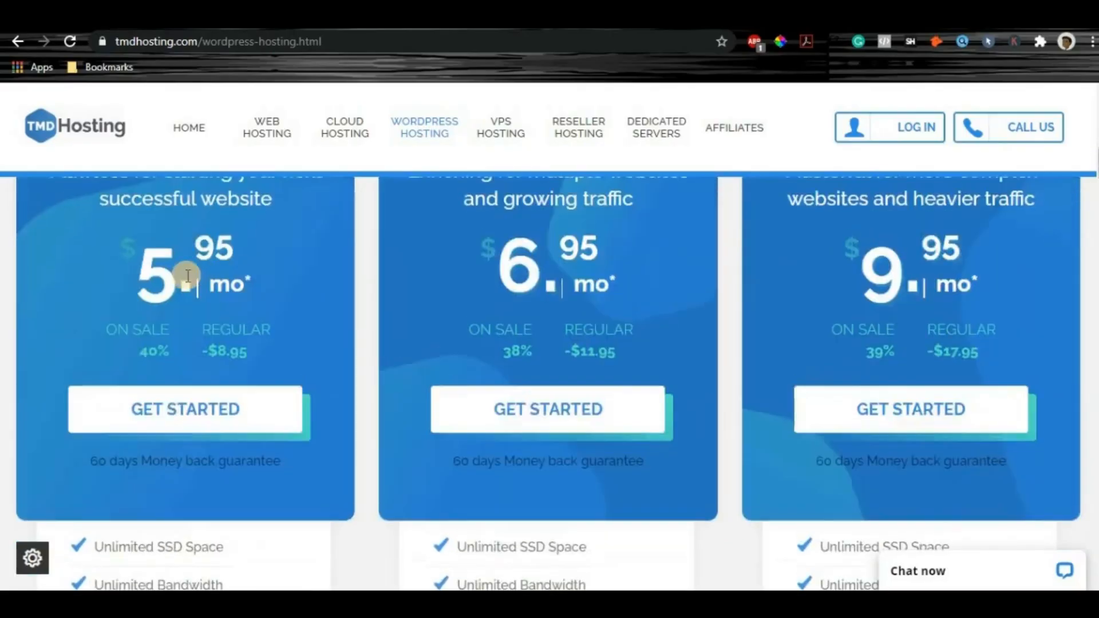
scroll(781, 351, "up", 3)
scroll(562, 329, "down", 10)
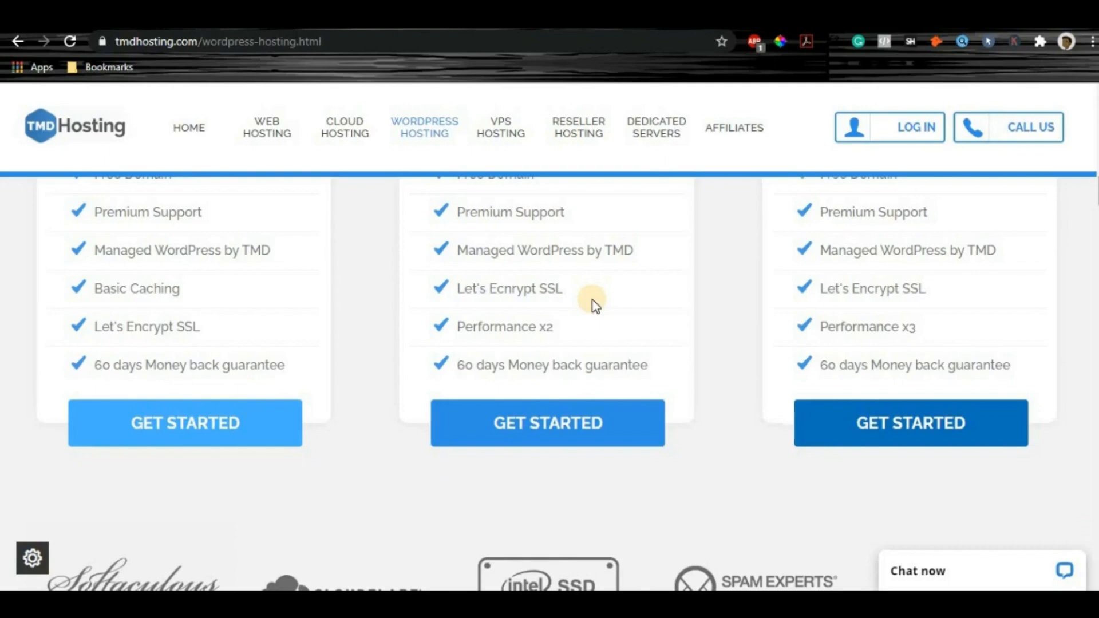
scroll(442, 339, "up", 8)
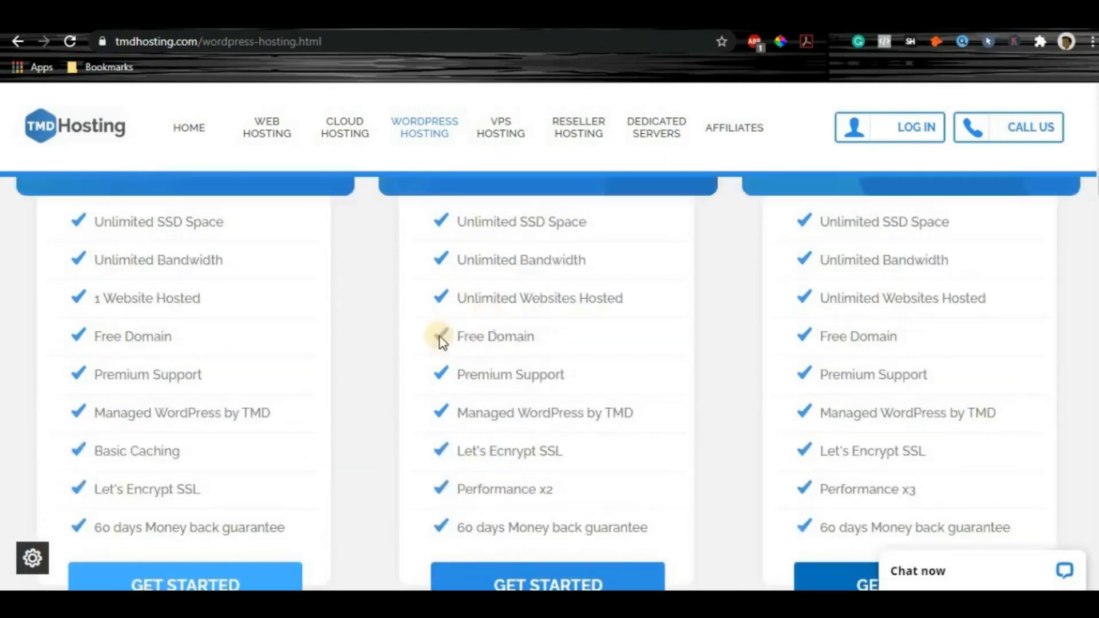
scroll(605, 379, "up", 4)
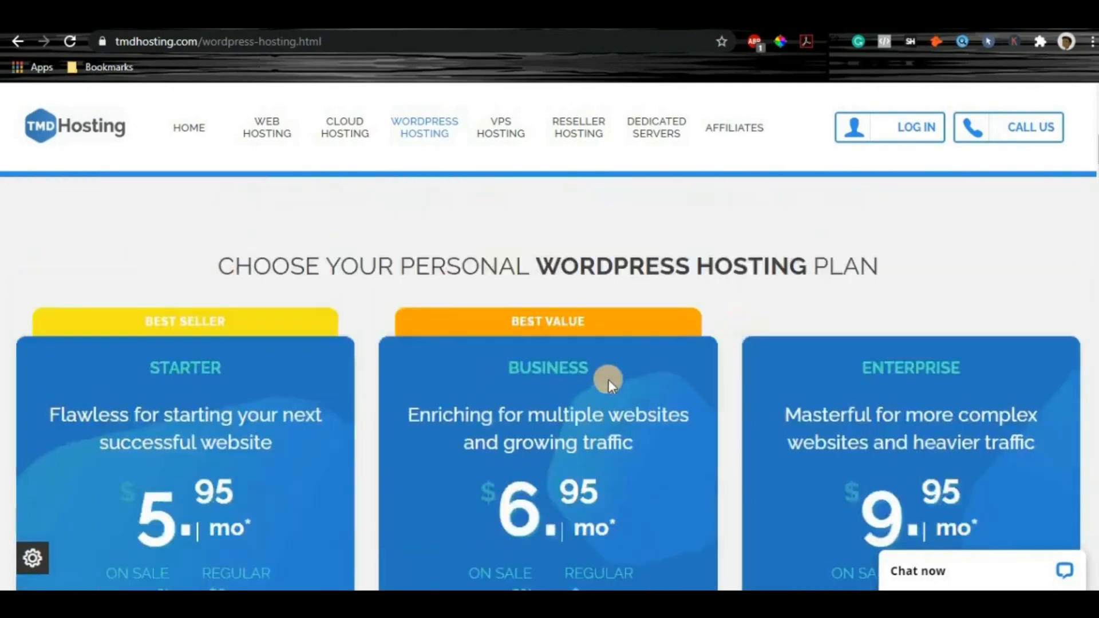
scroll(630, 366, "down", 4)
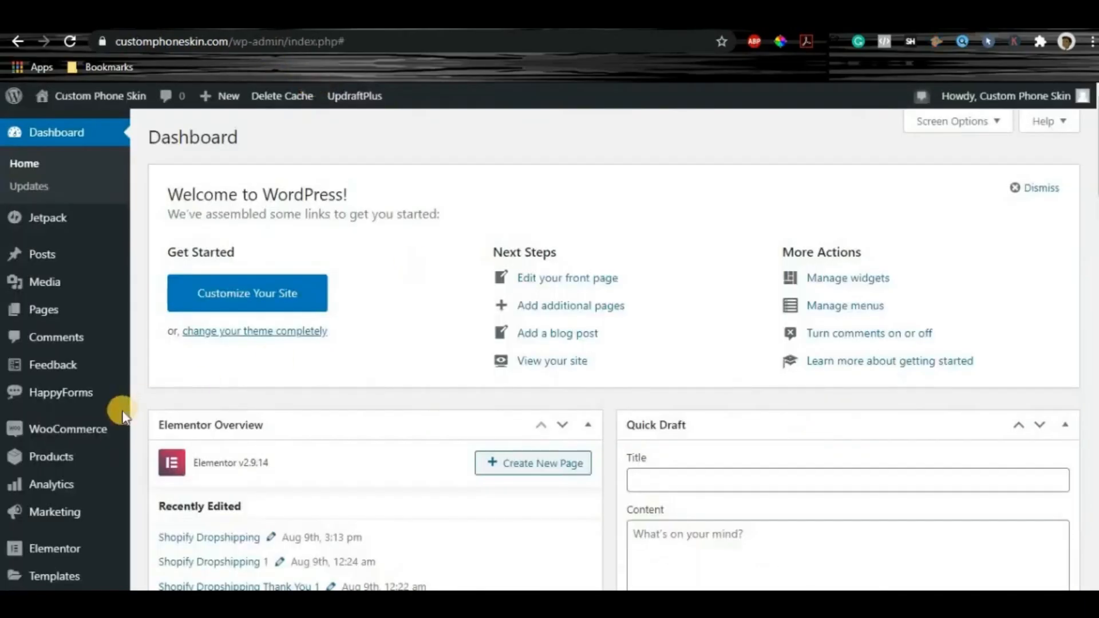
- Search the WordPress plugin directory for "stripe" and find WooCommerce Stripe Payment Gateway among the results
mouse_move(70, 452)
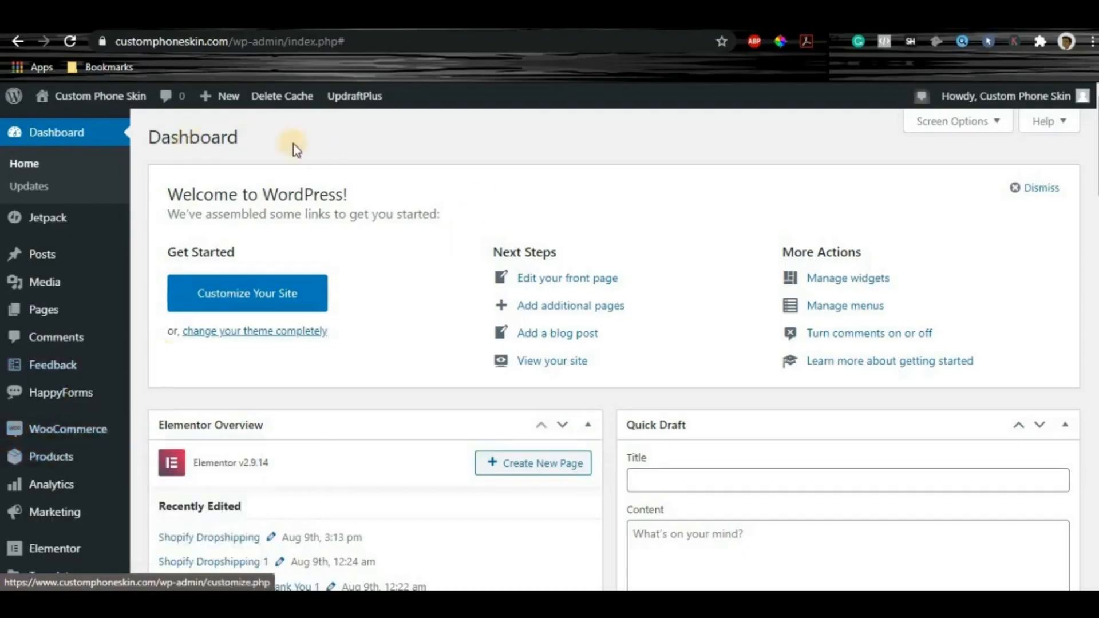
scroll(40, 304, "down", 5)
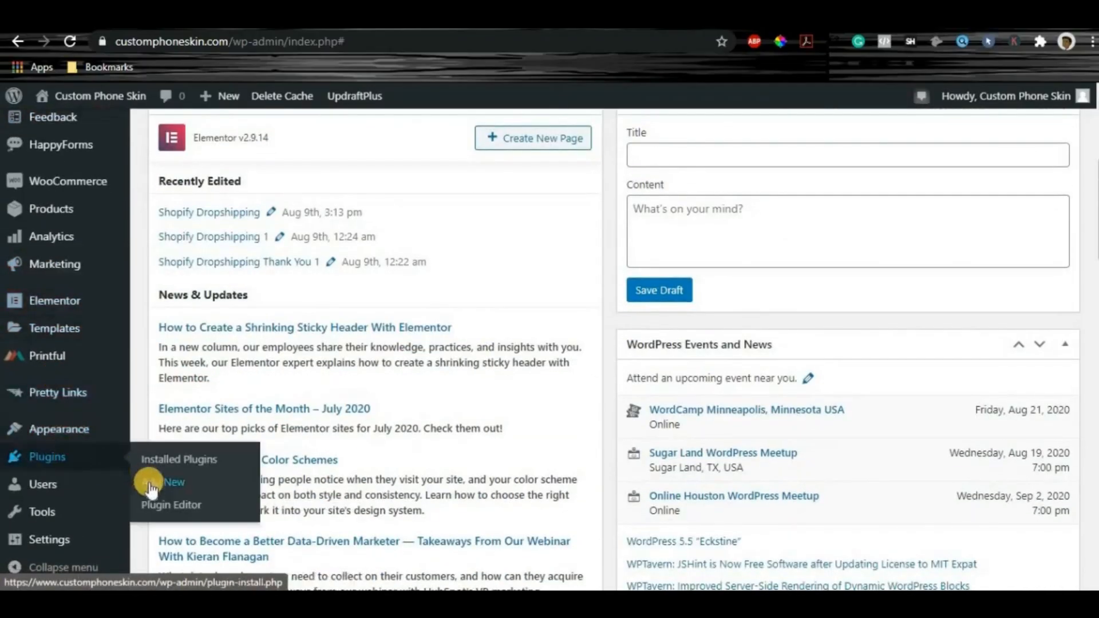
left_click(150, 487)
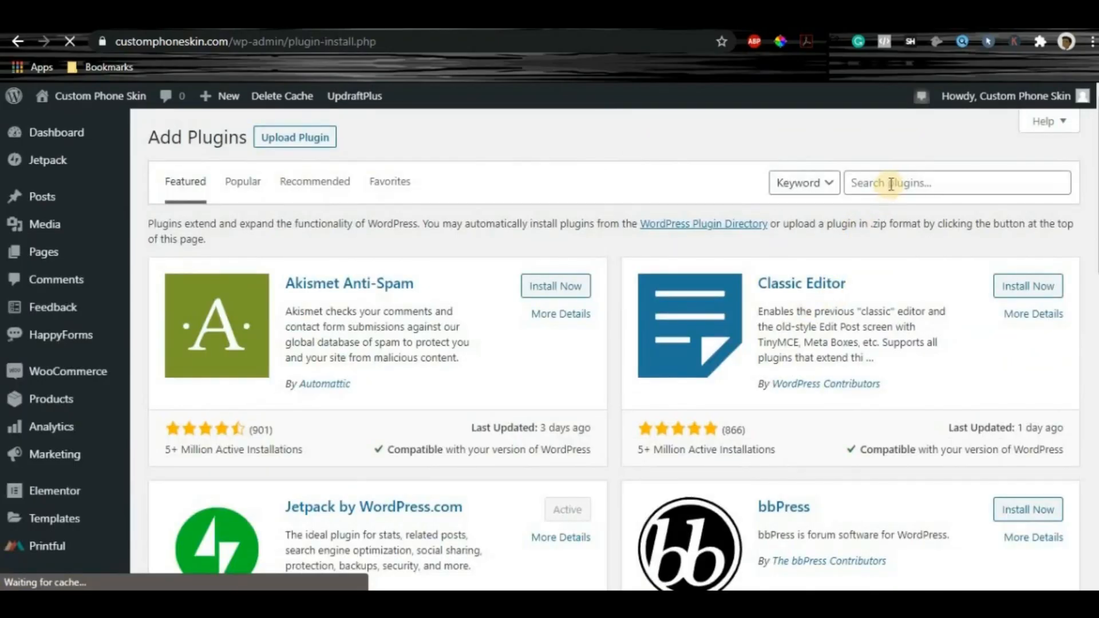
left_click(892, 183)
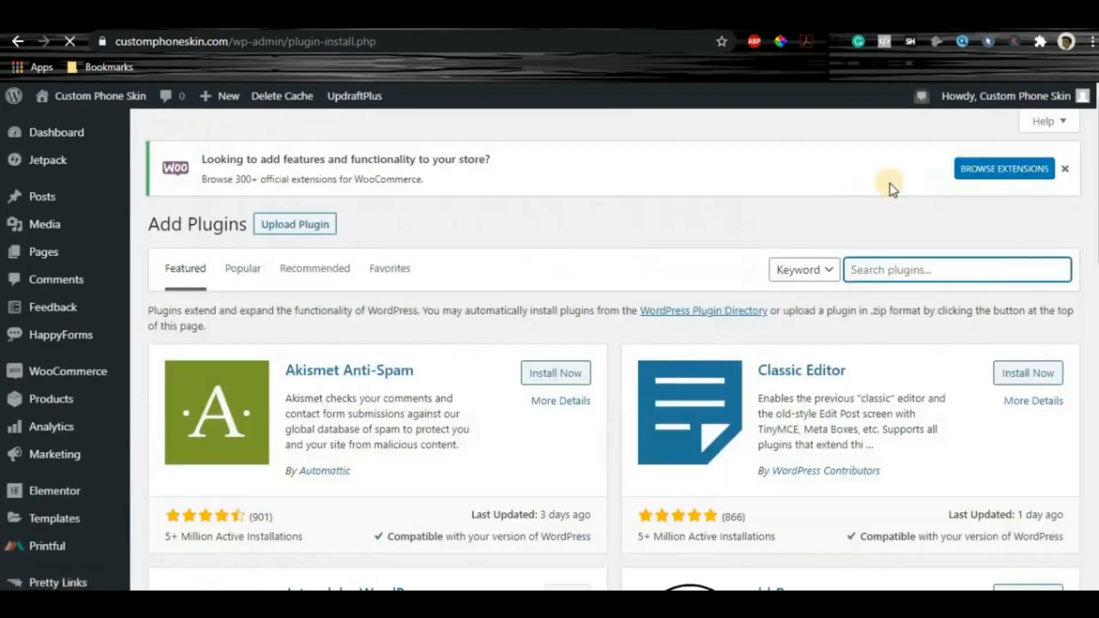
type("stripe")
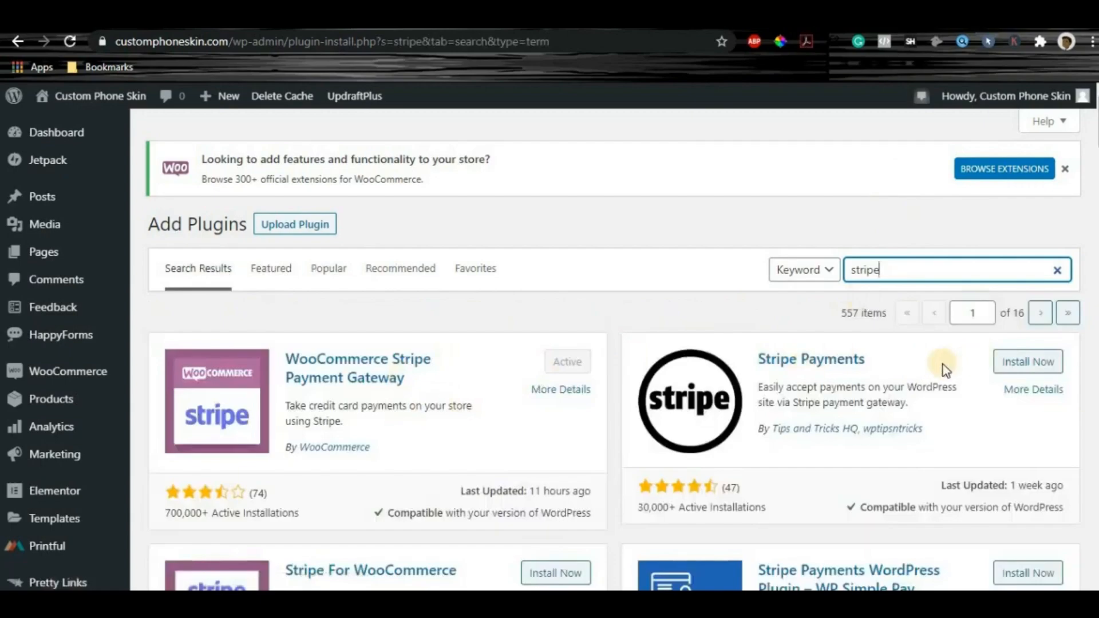
scroll(946, 369, "down", 3)
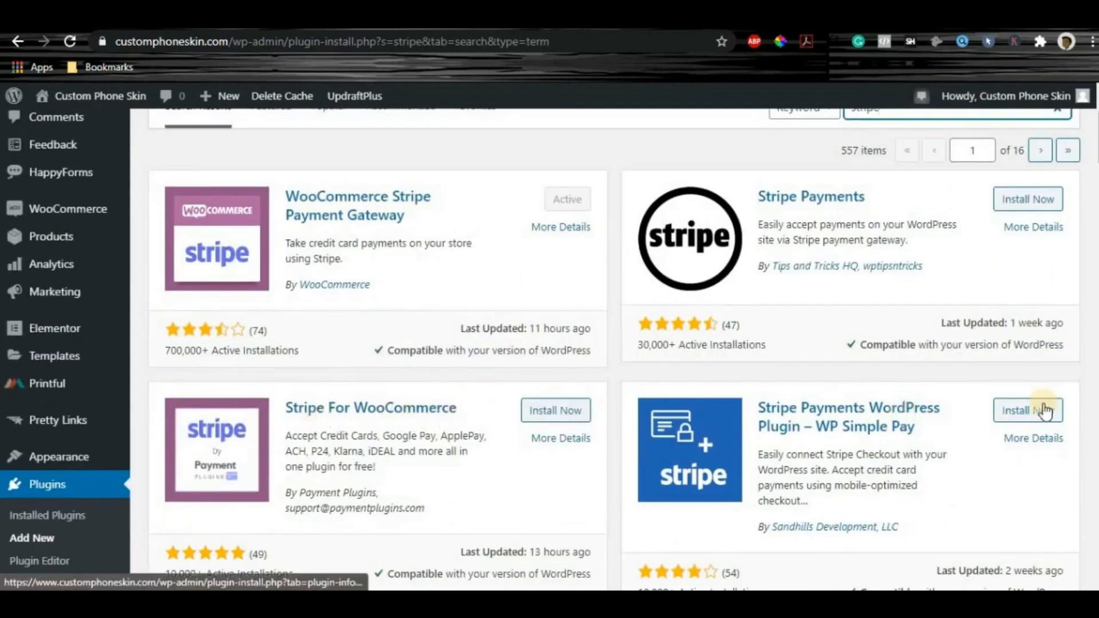
scroll(925, 315, "down", 3)
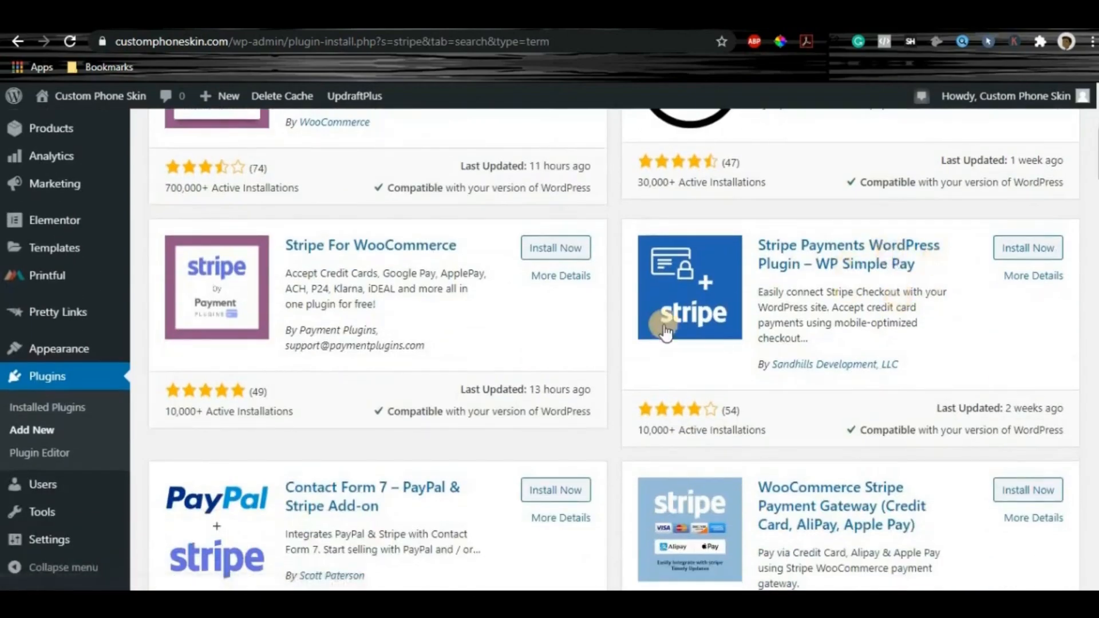
scroll(583, 327, "up", 3)
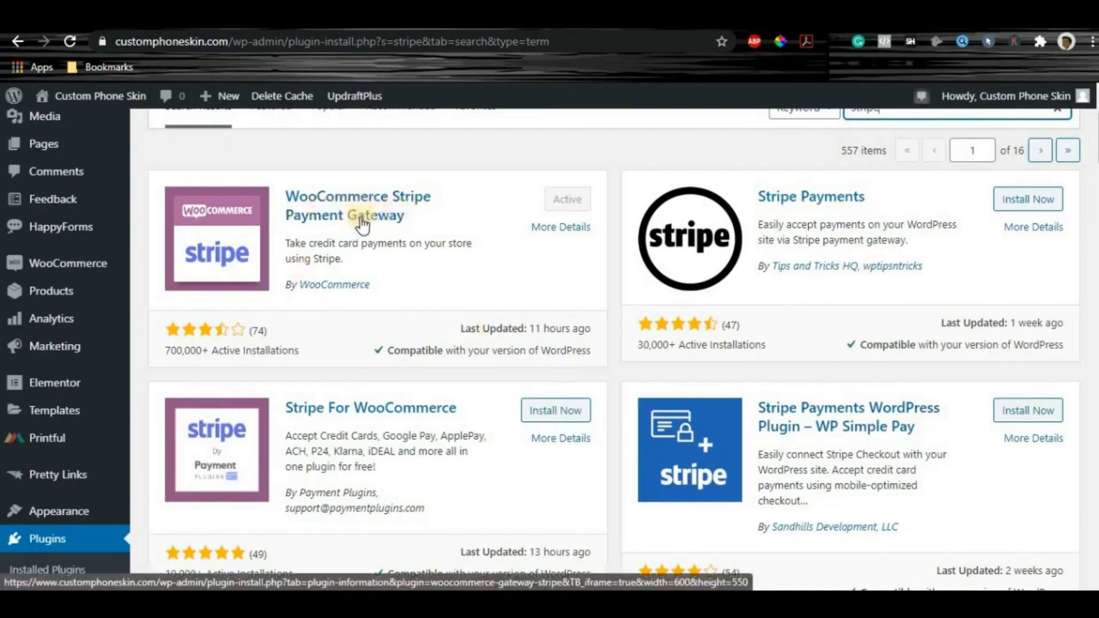
- Open WooCommerce's payment settings, look over the listed Stripe methods, and open the settings of the credit and debit card Stripe gateway
mouse_move(87, 266)
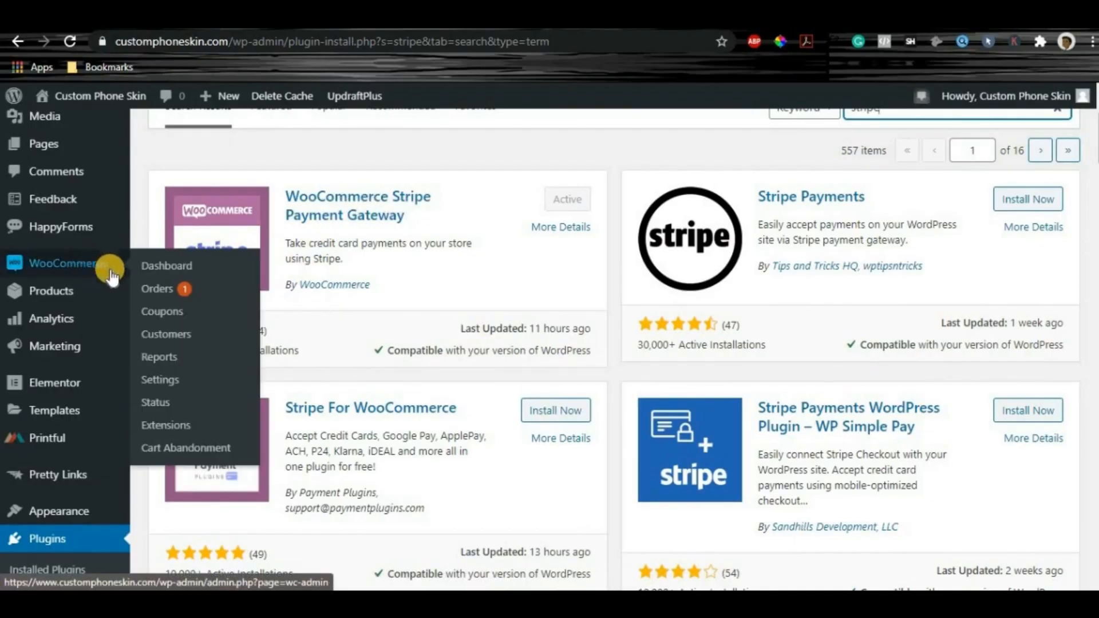
left_click(167, 380)
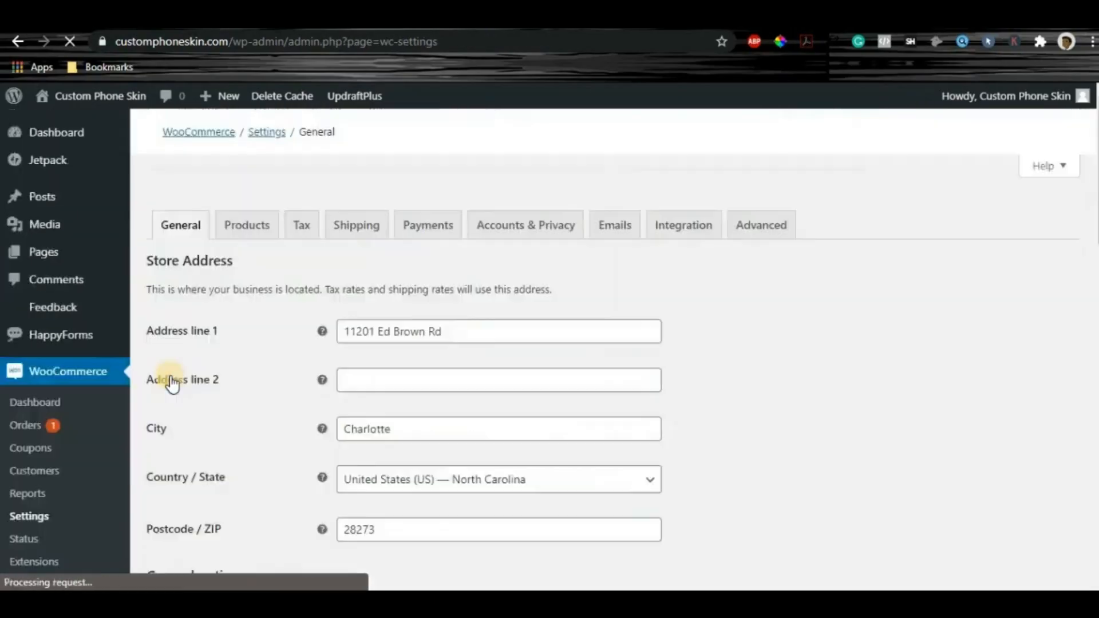
left_click(428, 229)
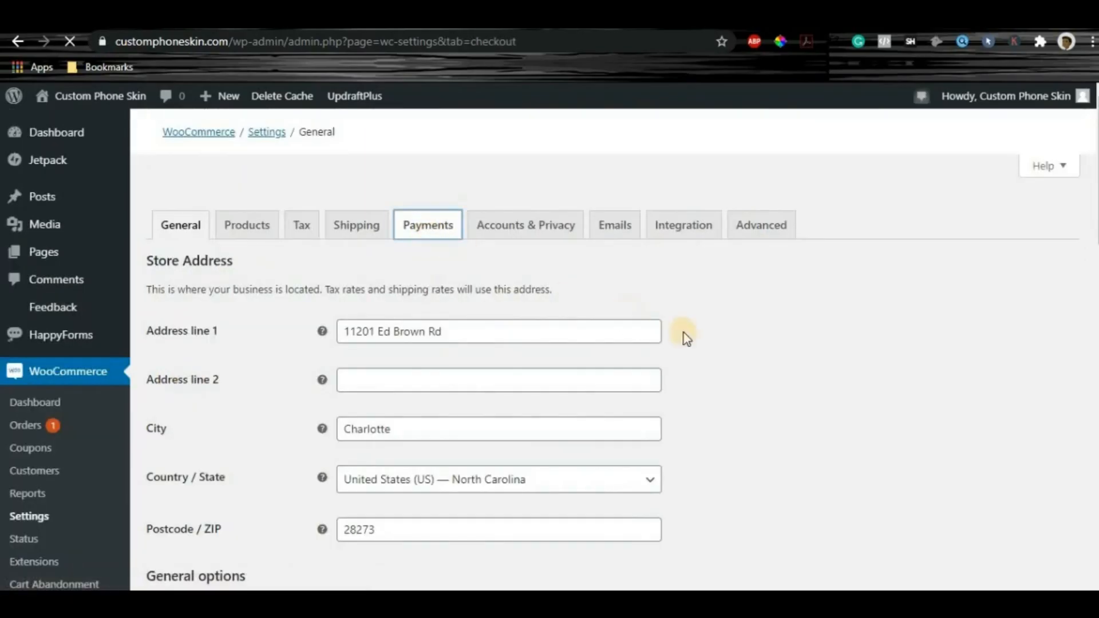
scroll(695, 328, "down", 5)
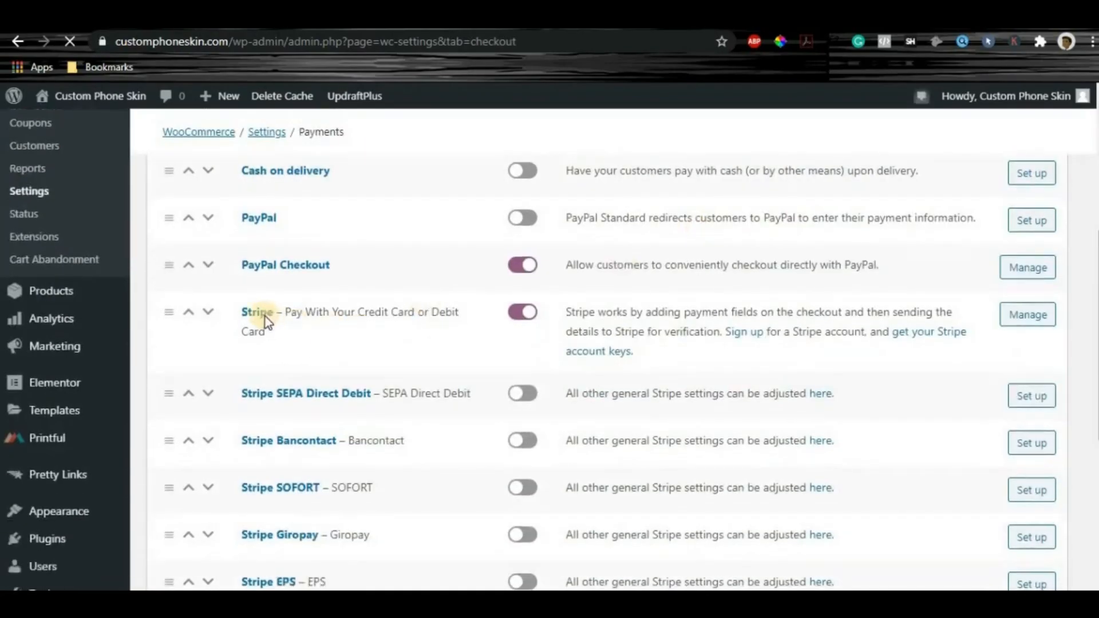
scroll(324, 383, "down", 3)
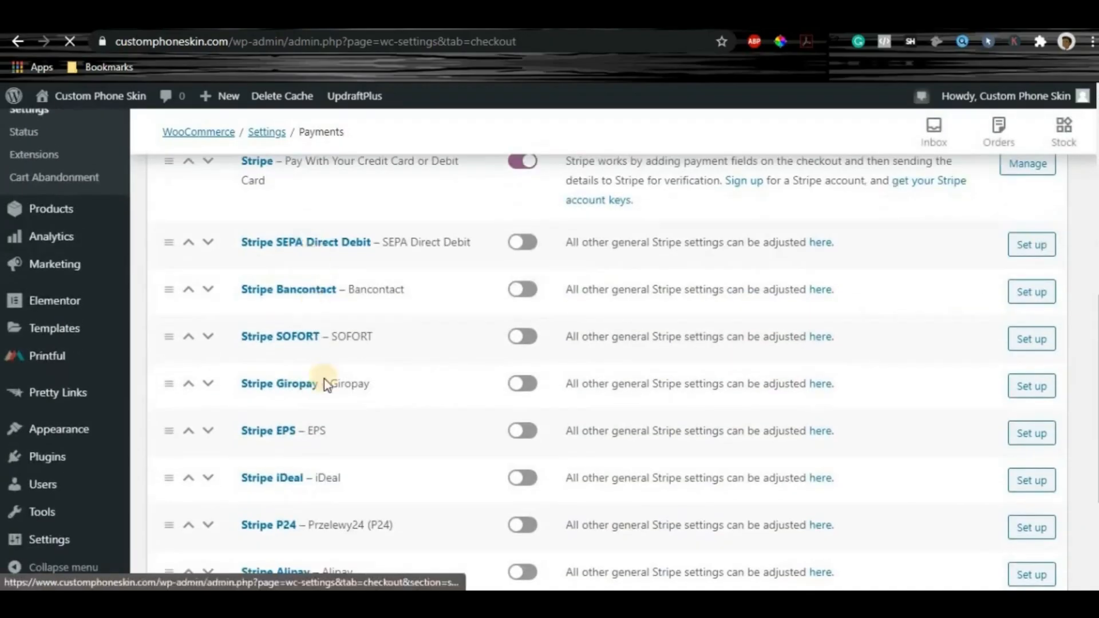
scroll(304, 422, "down", 3)
scroll(314, 287, "up", 5)
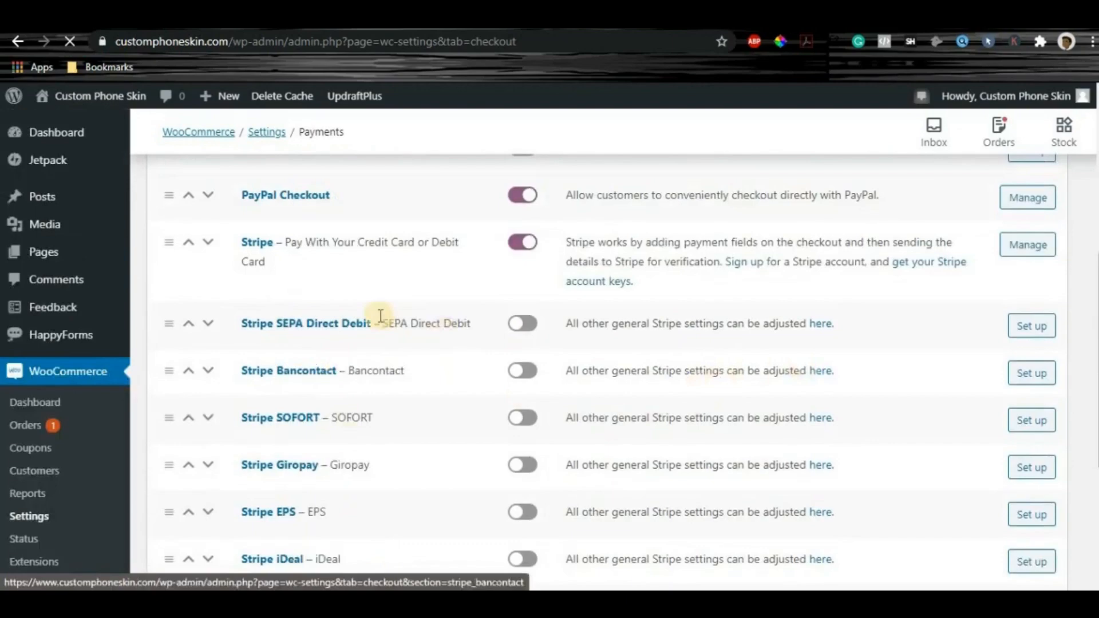
scroll(306, 330, "up", 2)
left_click(1030, 332)
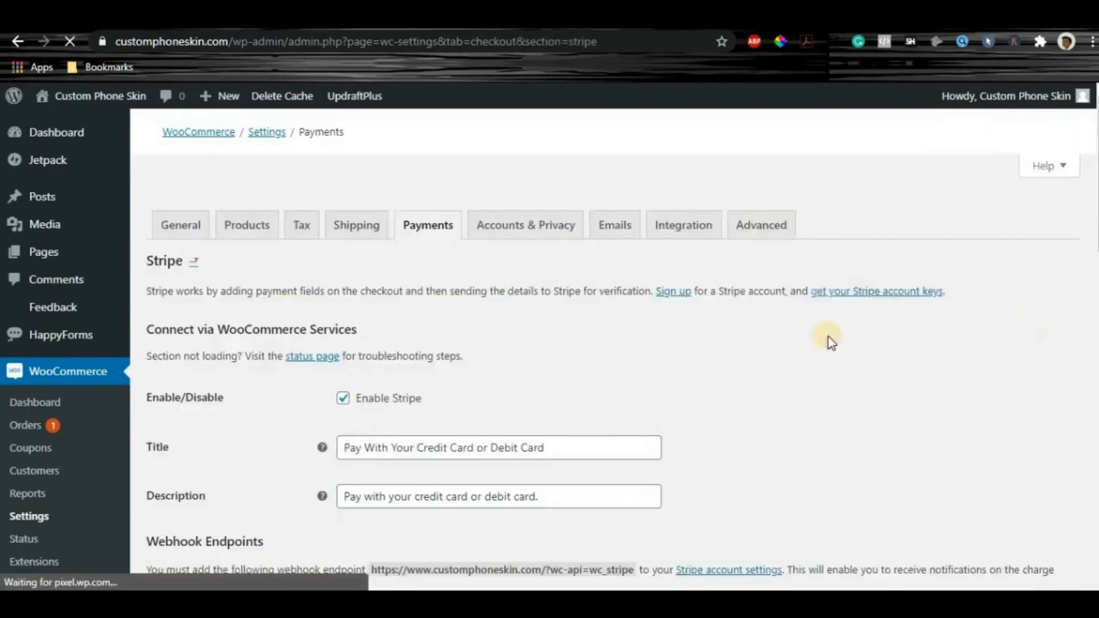
- Review the Stripe gateway's title, description and key fields, and turn off test mode
scroll(768, 337, "down", 3)
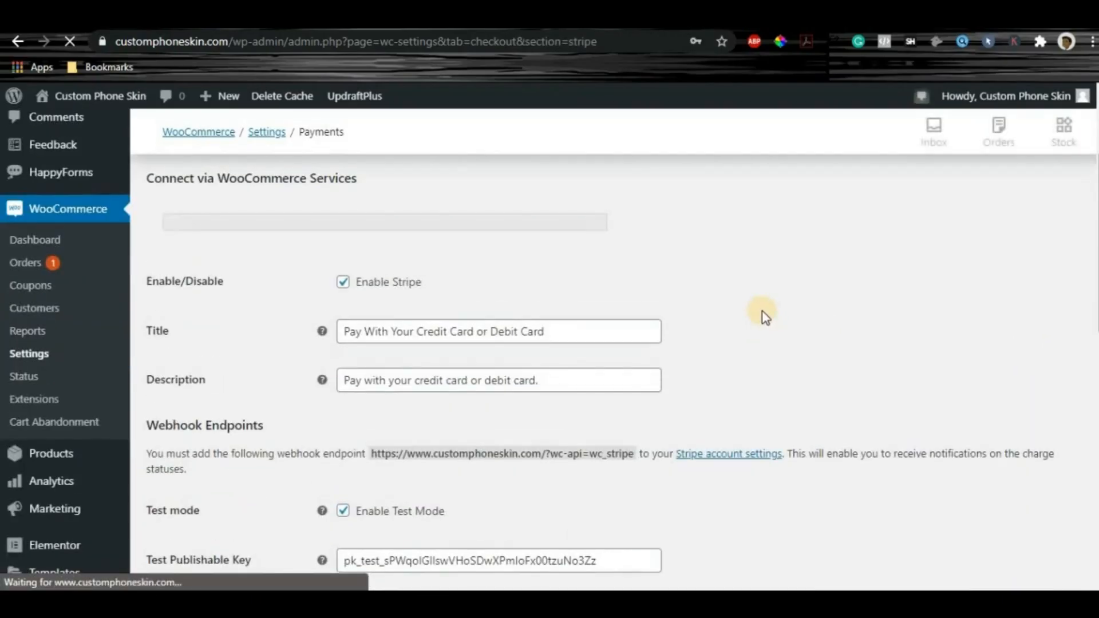
scroll(761, 310, "down", 2)
scroll(383, 206, "up", 2)
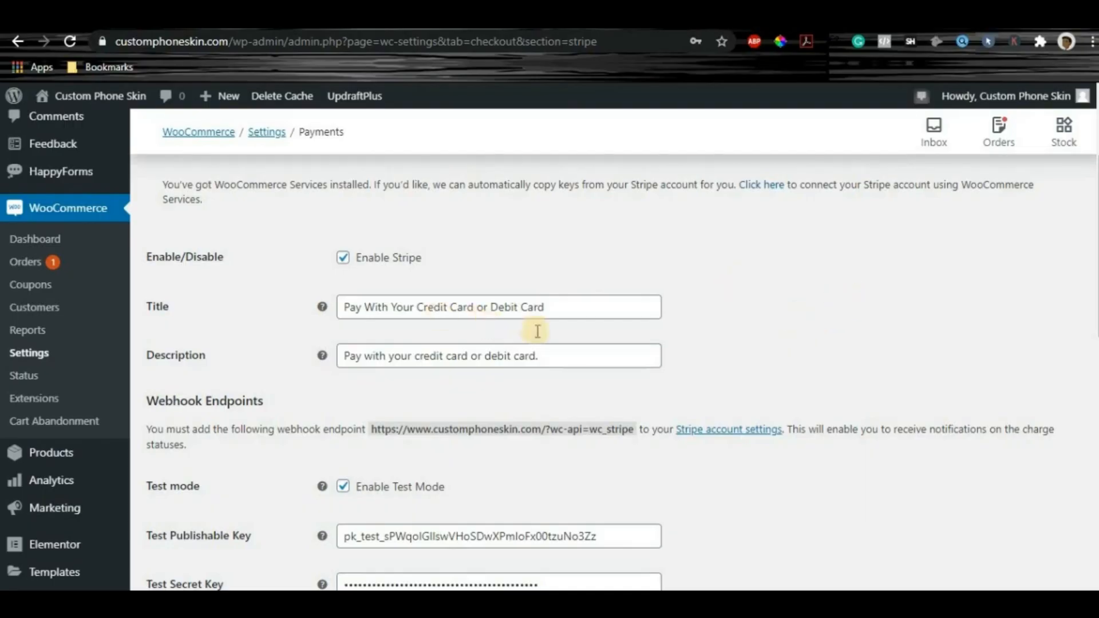
scroll(537, 330, "down", 4)
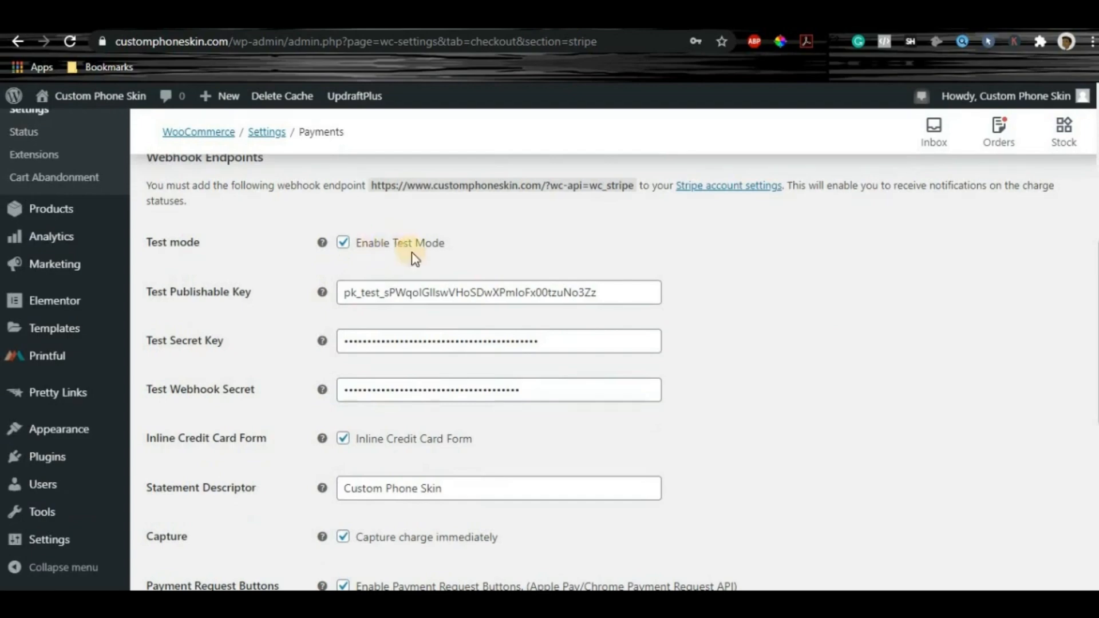
left_click(413, 251)
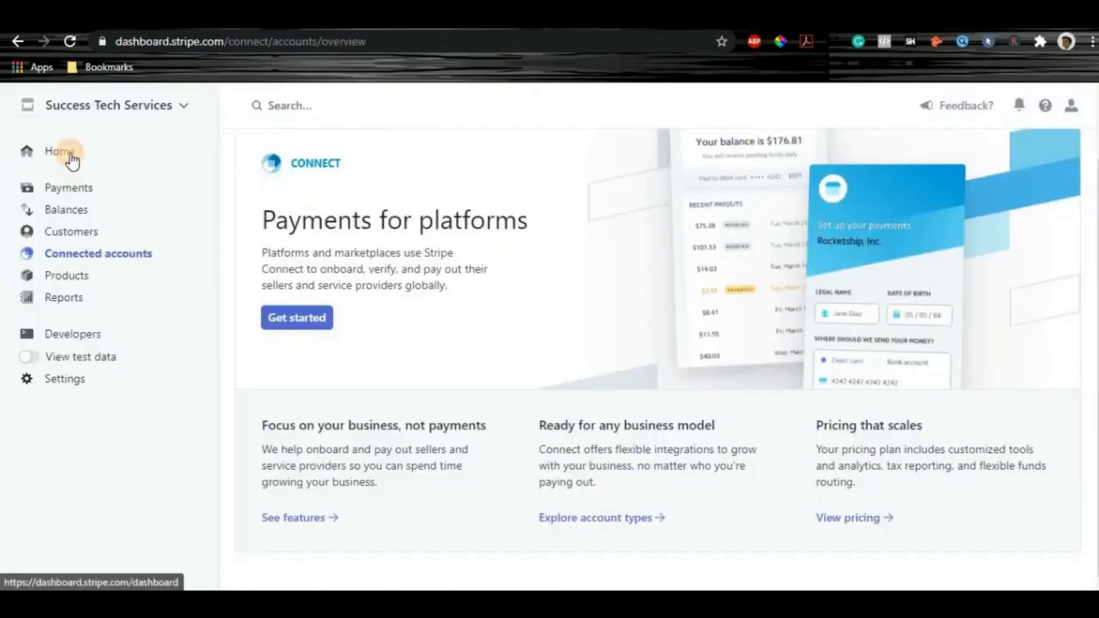
- Switch to Stripe's home dashboard, reveal the test API keys and copy the test secret key
left_click(67, 153)
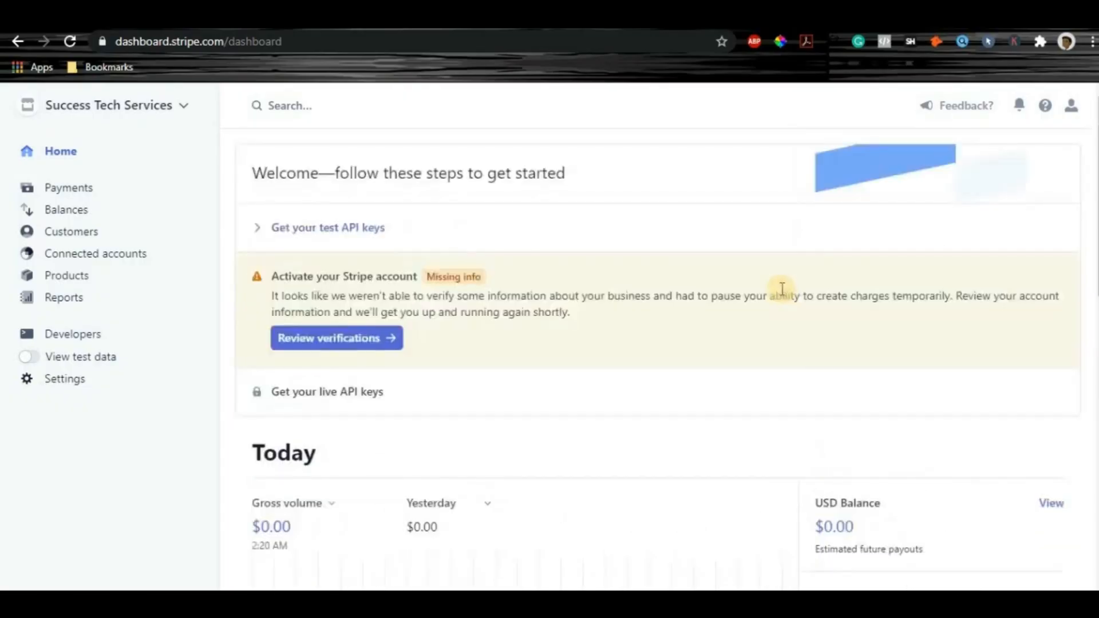
mouse_move(319, 395)
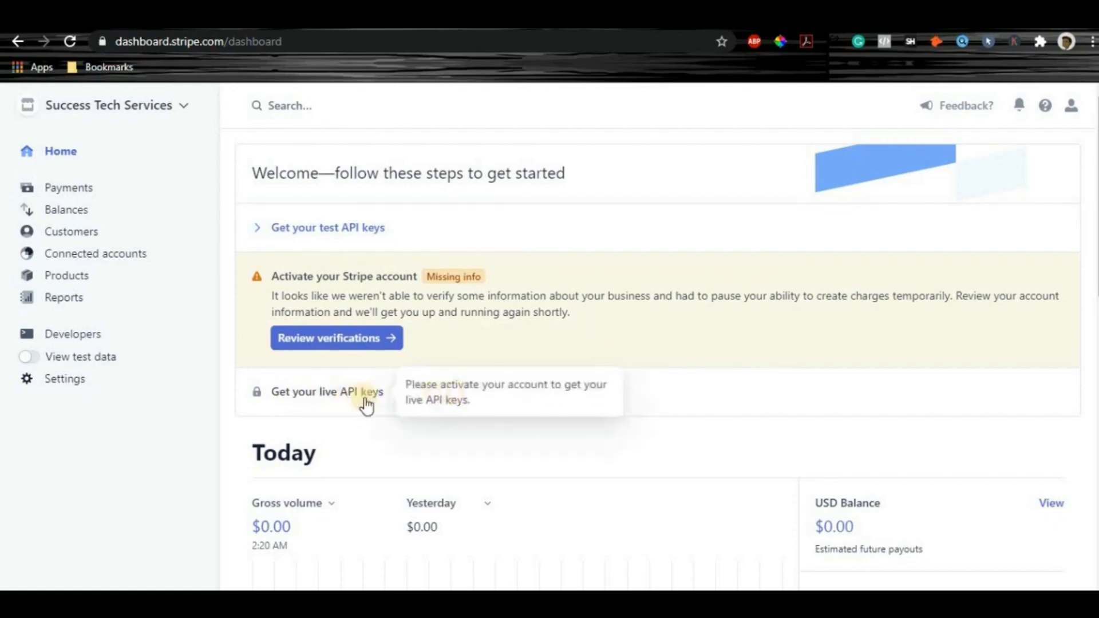
left_click(350, 232)
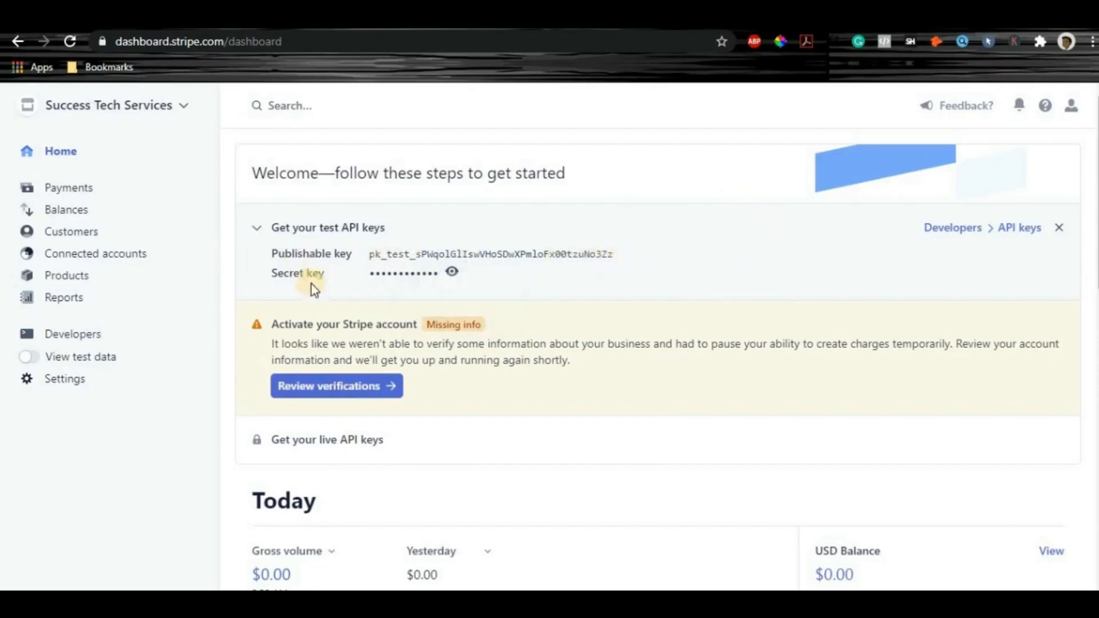
left_click(454, 276)
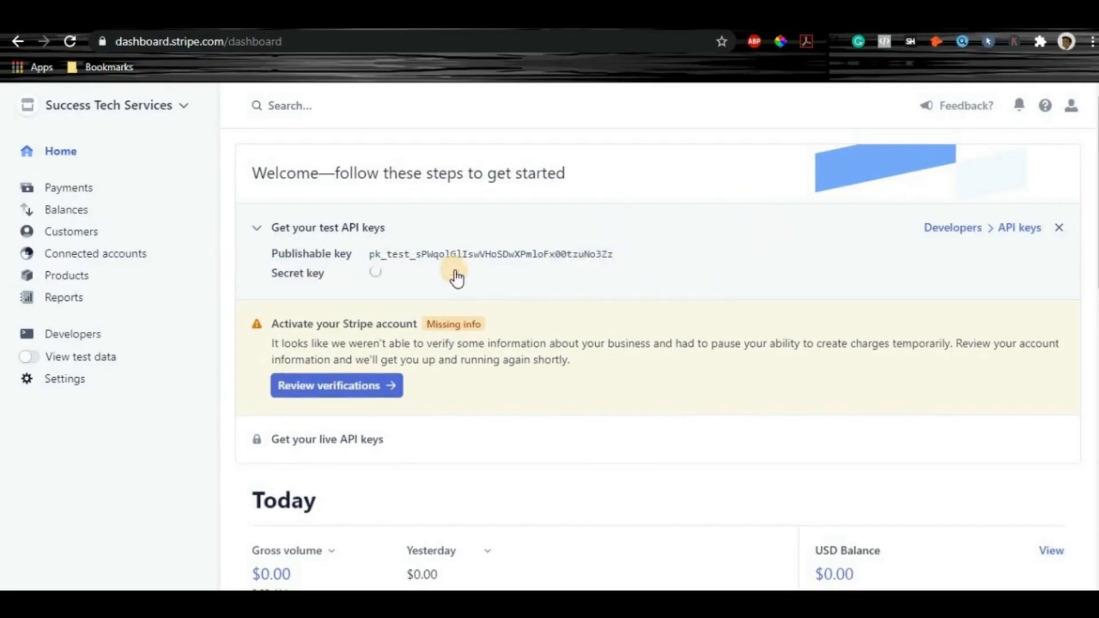
left_click(451, 283)
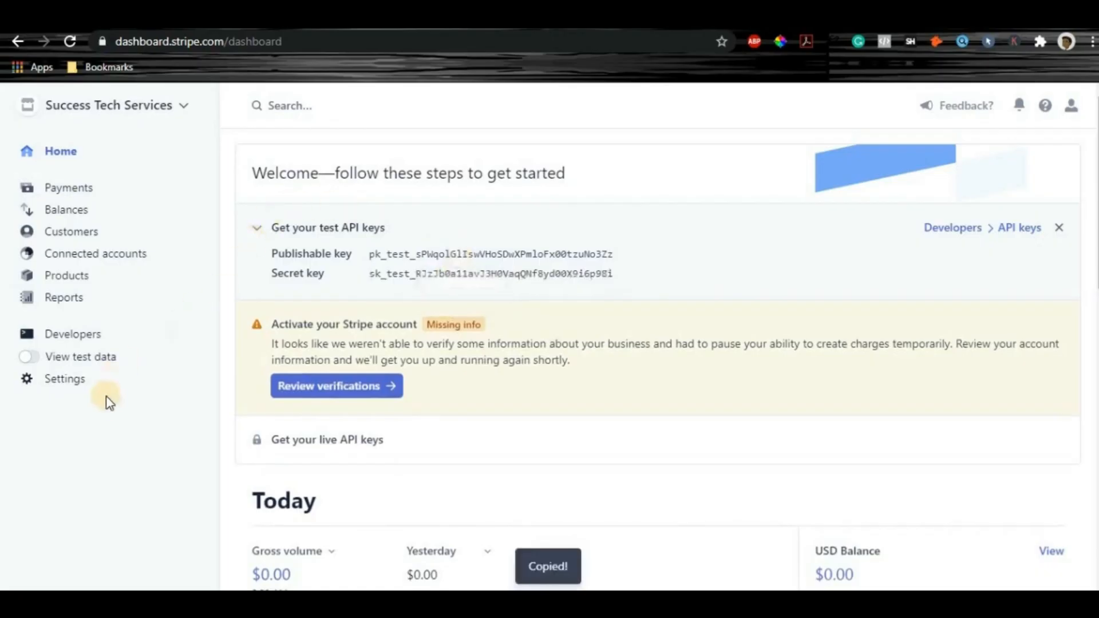
- Switch back to the WooCommerce Stripe settings and copy the webhook endpoint URL
left_click(333, 18)
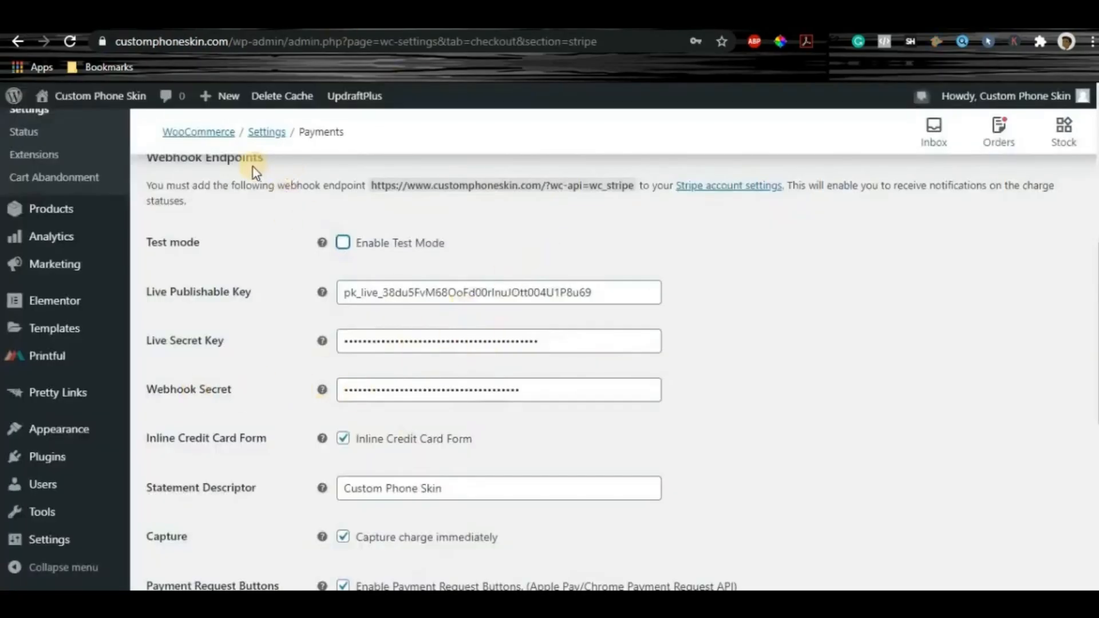
scroll(338, 209, "up", 2)
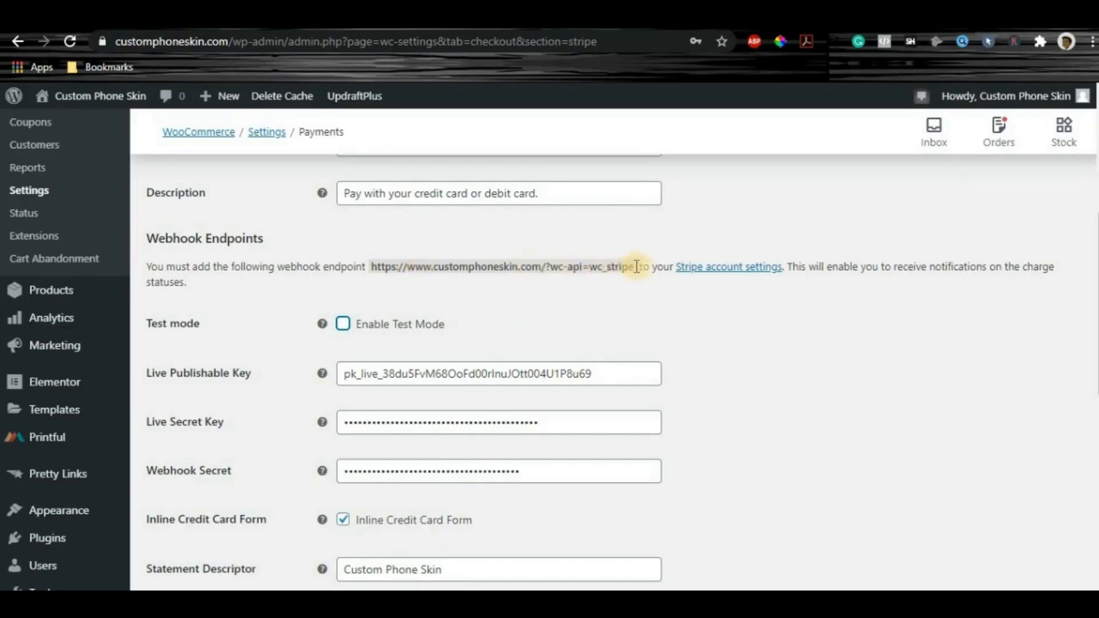
left_click_drag(636, 267, 391, 269)
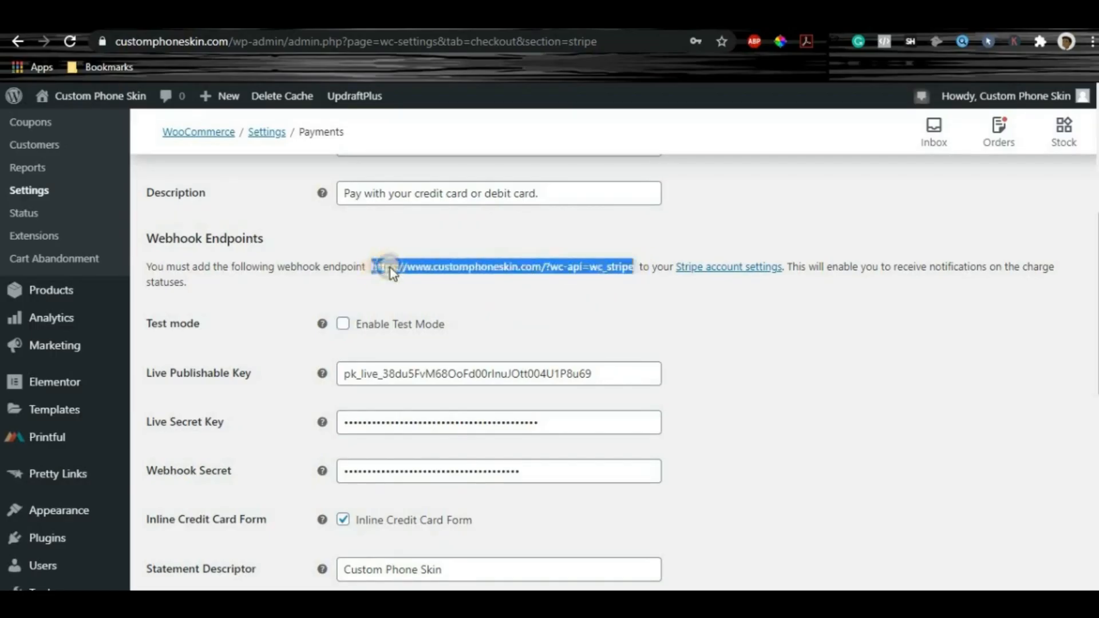
right_click(382, 269)
left_click(395, 280)
key("ctrl+Tab")
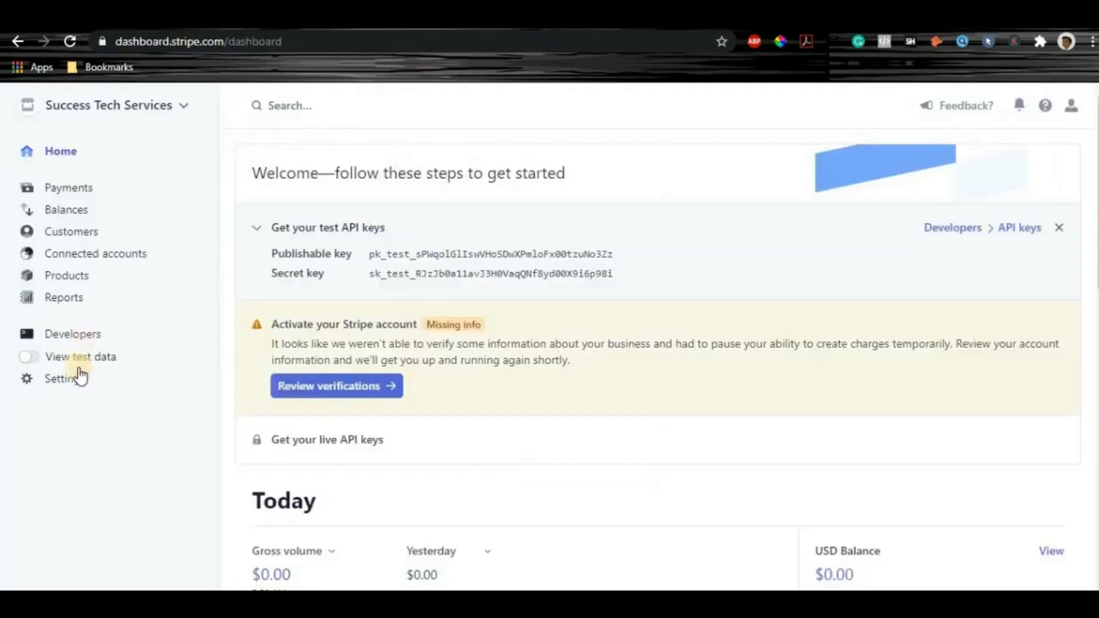
left_click(74, 334)
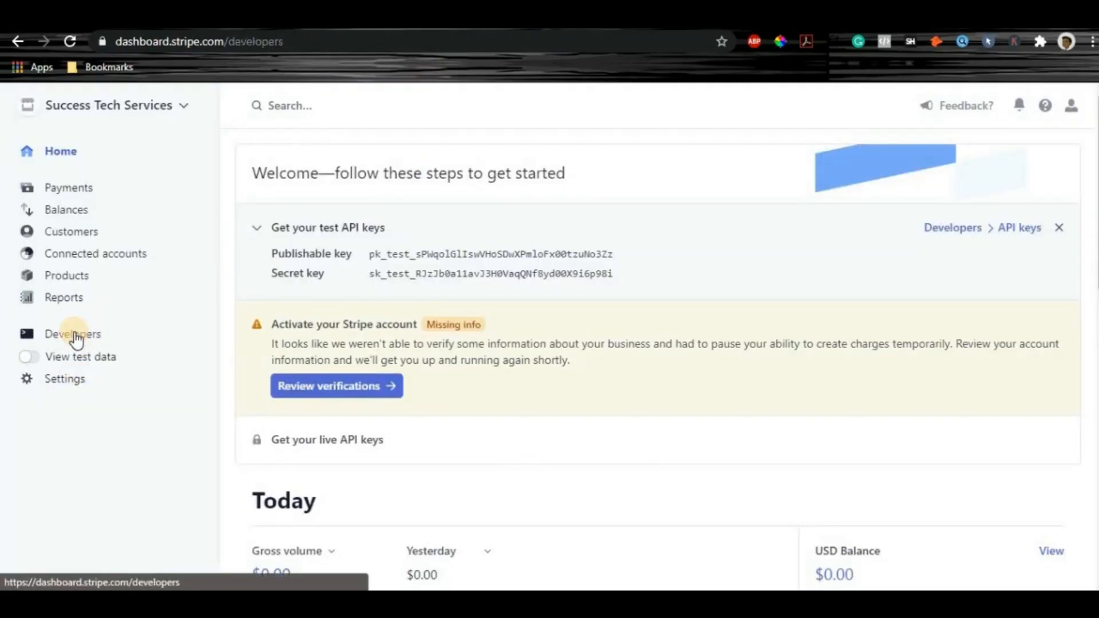
left_click(76, 376)
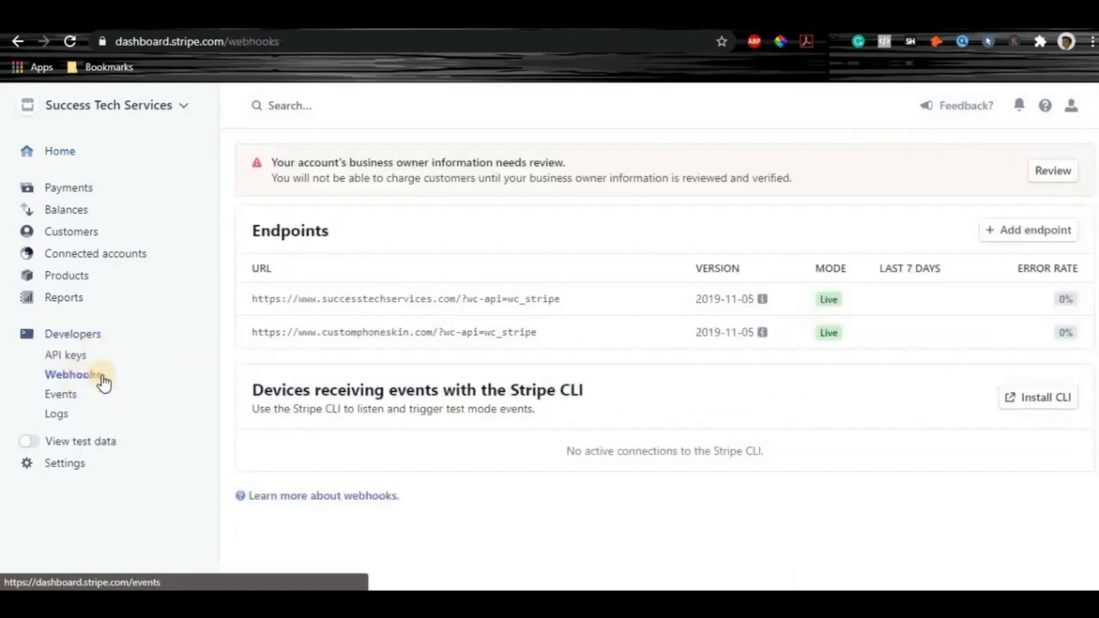
left_click(1045, 231)
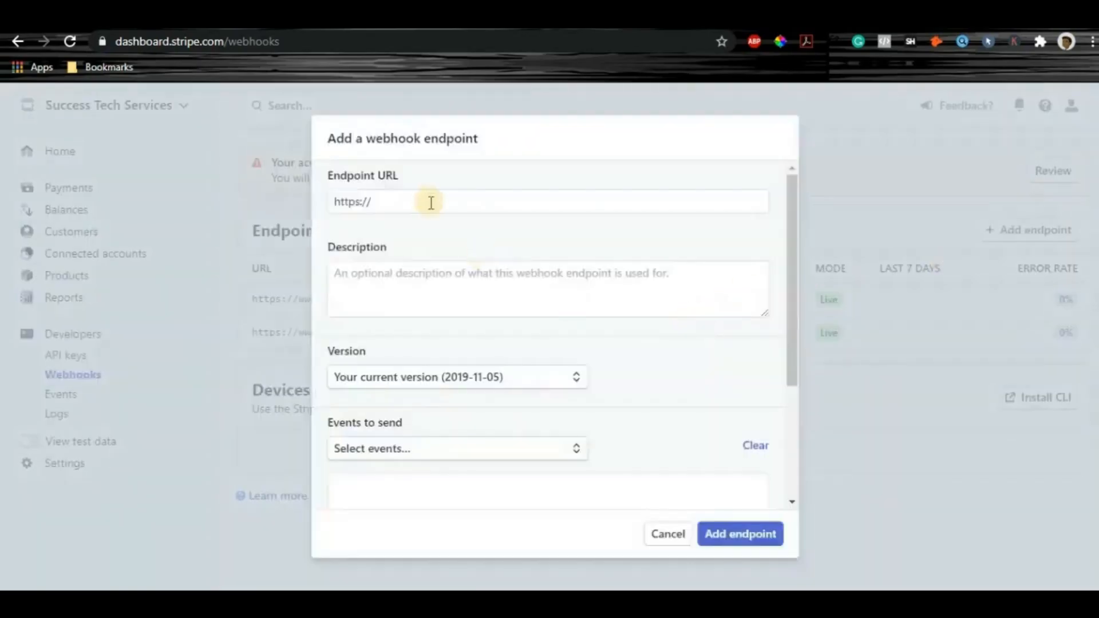
left_click(427, 205)
double_click(428, 205)
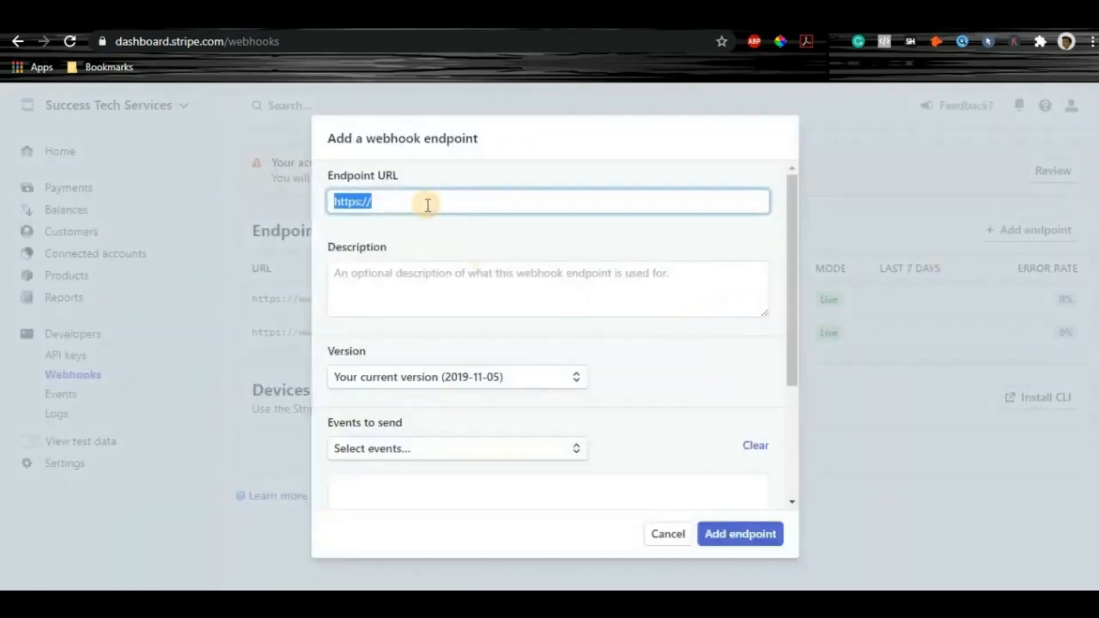
key("ctrl+v")
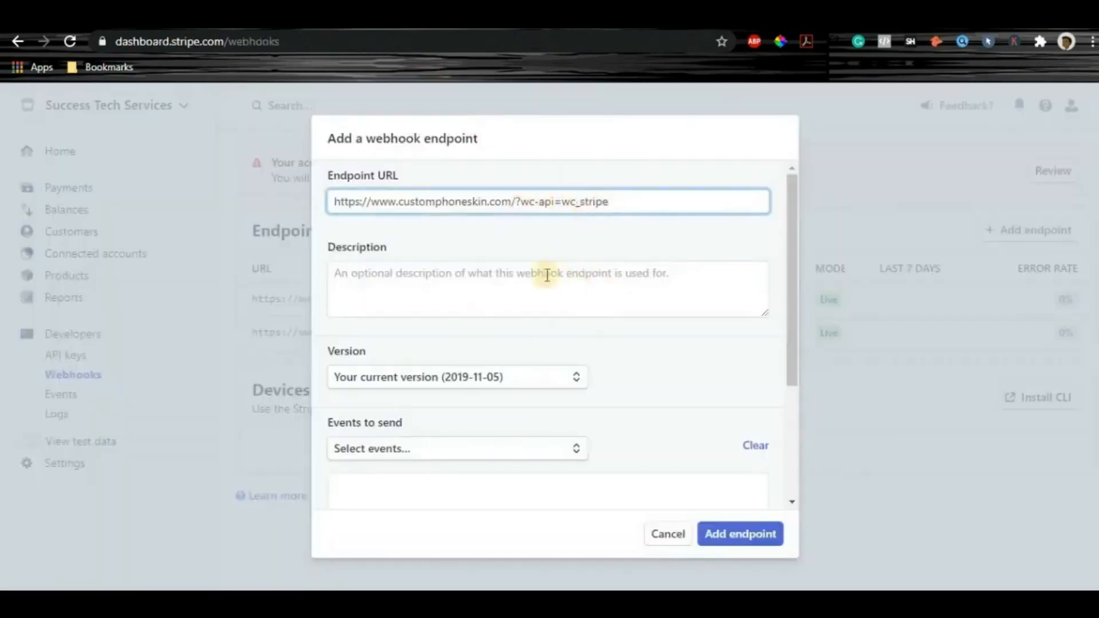
- Select all Charge events for the new webhook endpoint, and cancel adding the endpoint
scroll(592, 277, "down", 1)
scroll(569, 327, "down", 2)
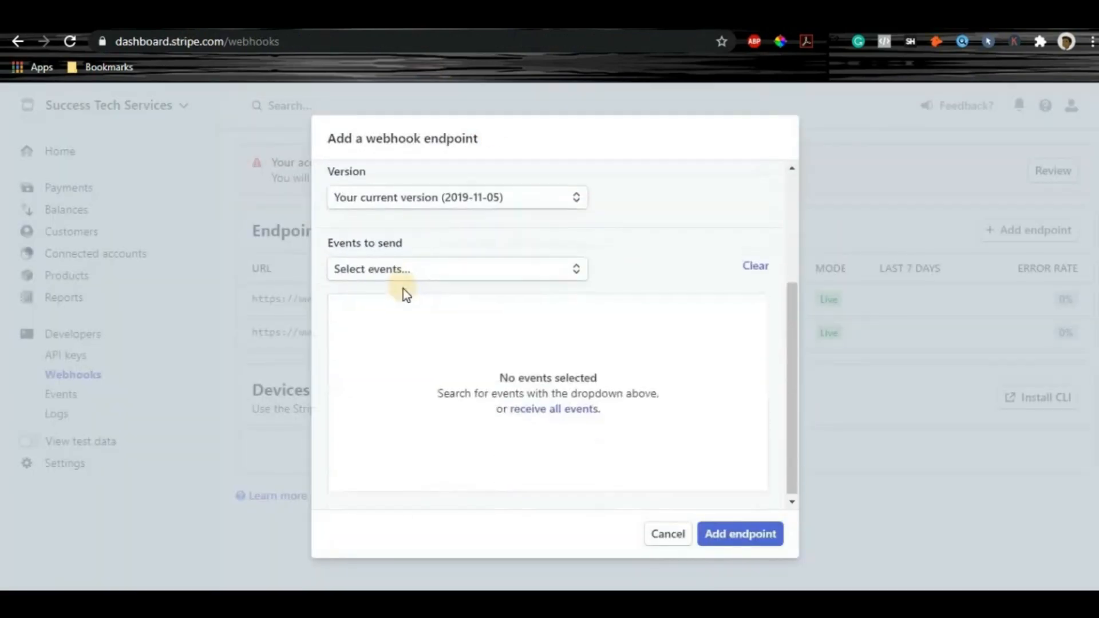
left_click(444, 275)
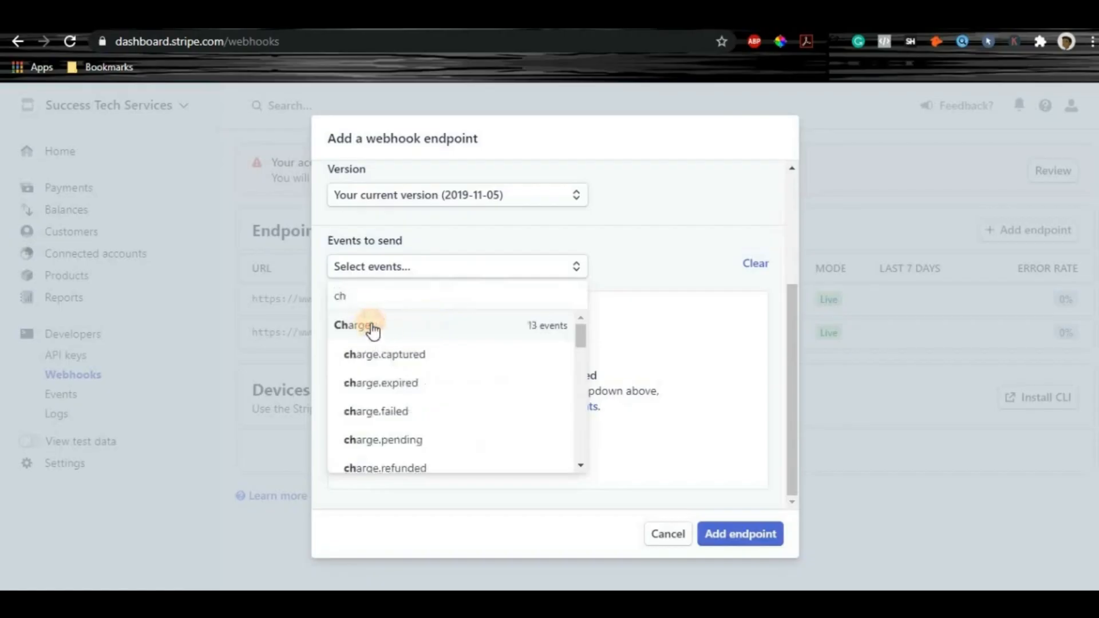
left_click(372, 328)
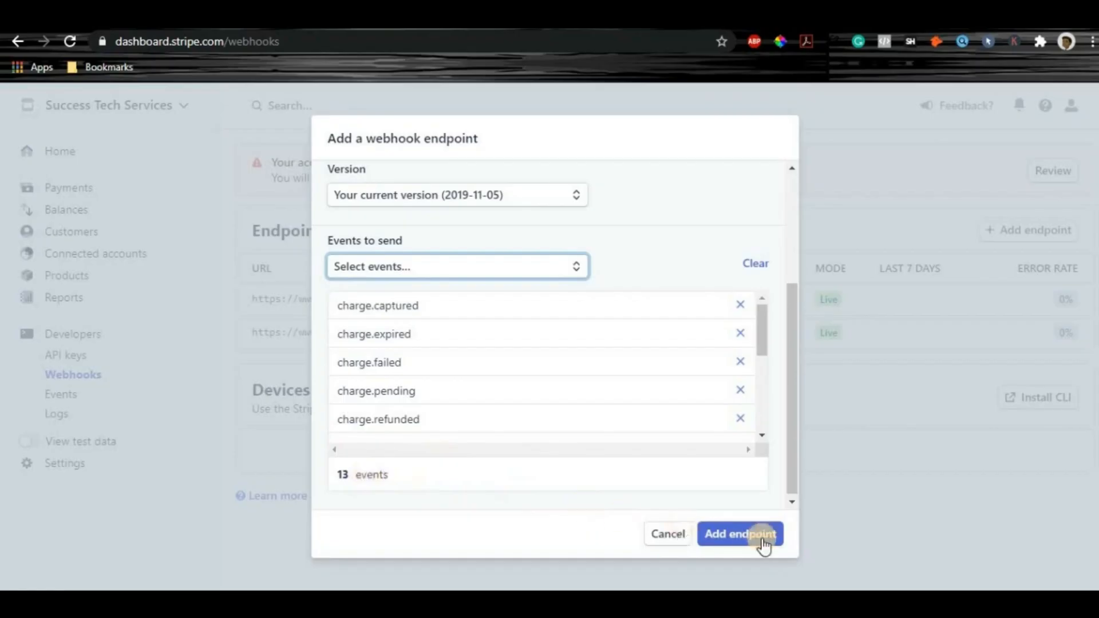
left_click(669, 535)
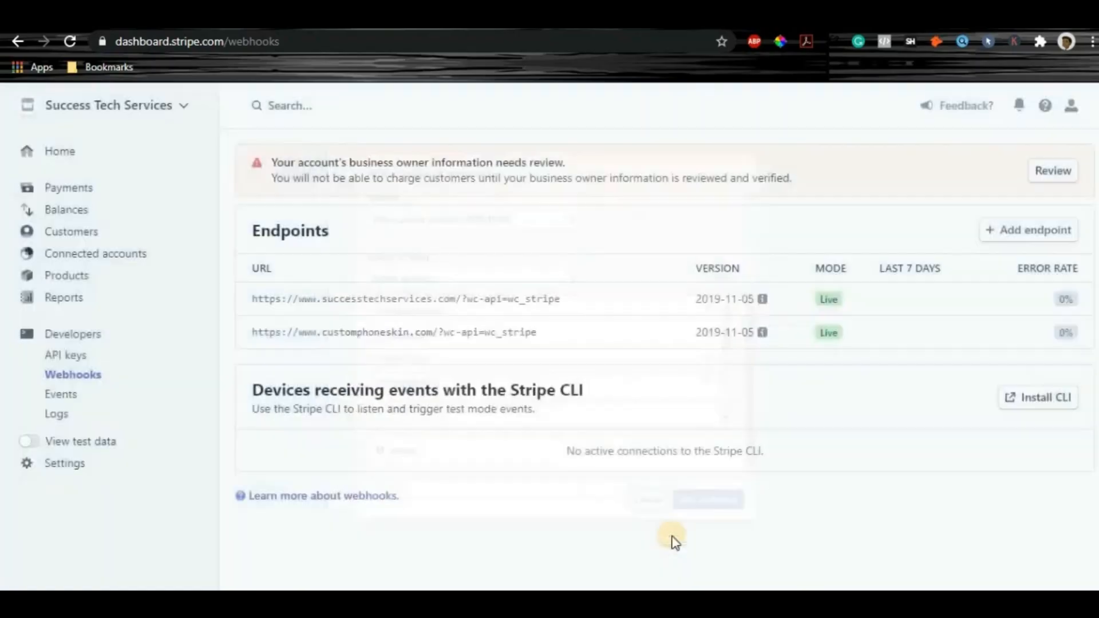
- Open the existing customphoneskin.com webhook endpoint and reveal its signing secret
left_click(432, 338)
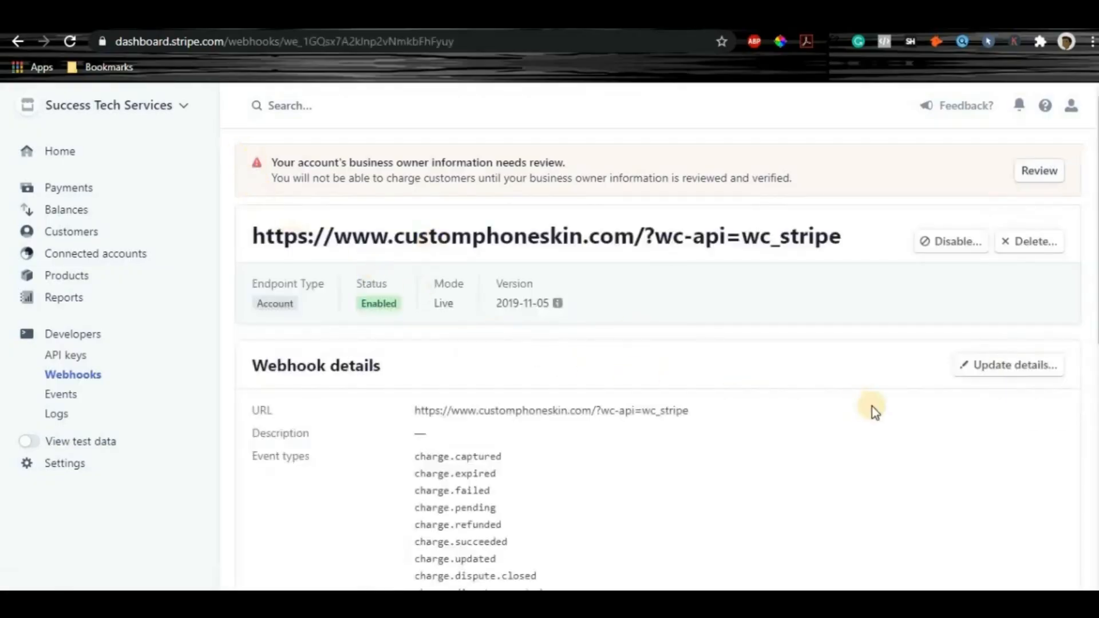
scroll(874, 407, "down", 7)
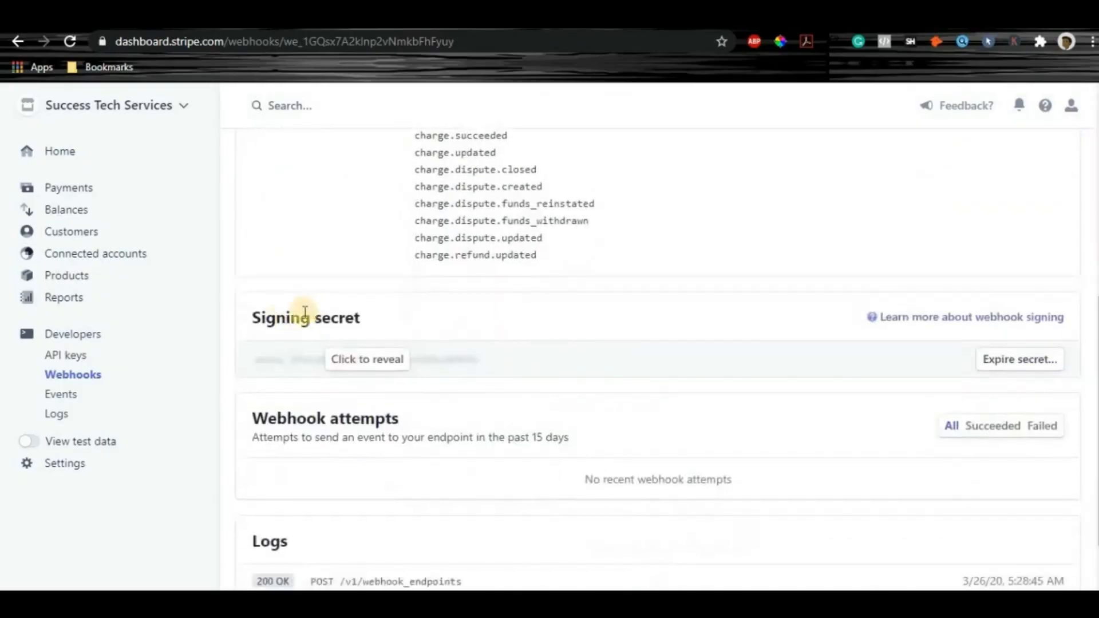
left_click(372, 366)
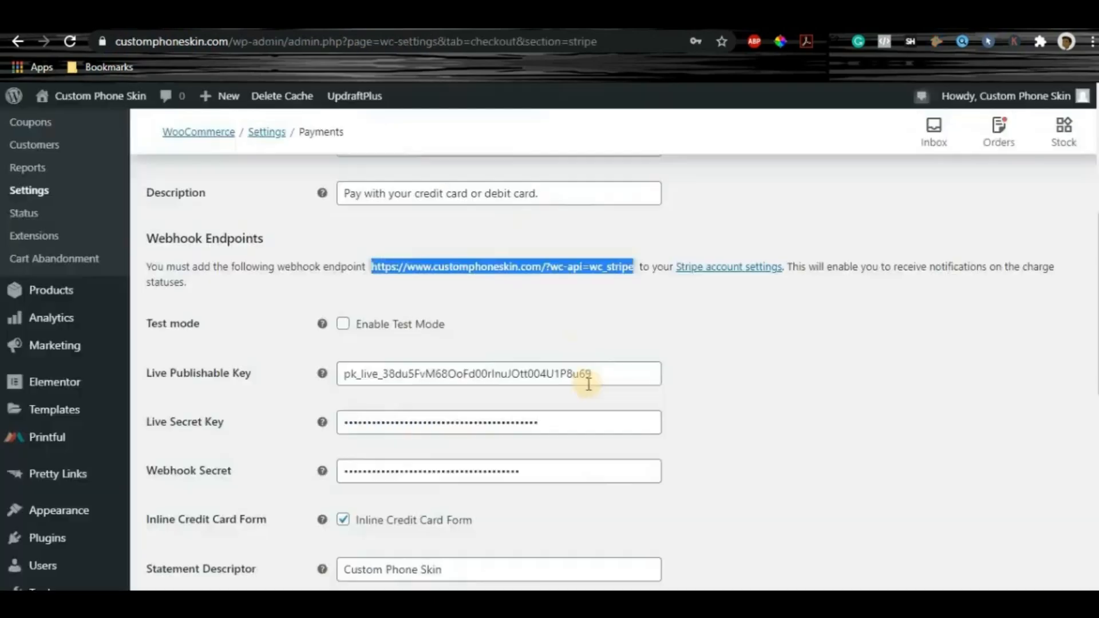
- Review the Stripe gateway's remaining options from the inline credit card form to logging, checking the card form on the store's checkout page
scroll(633, 441, "down", 3)
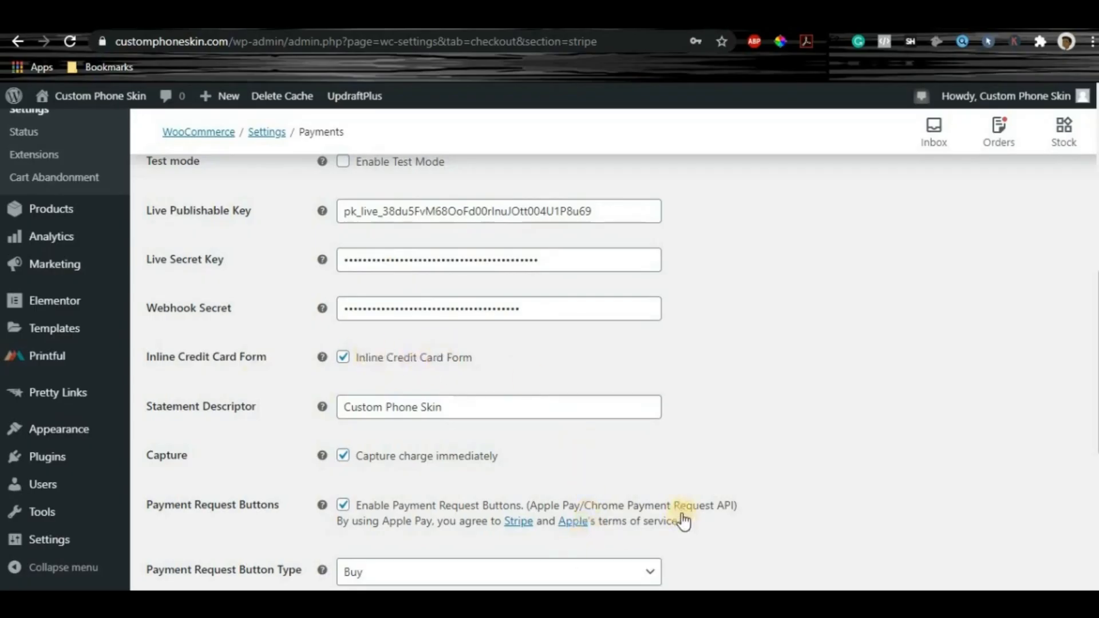
left_click(540, 571)
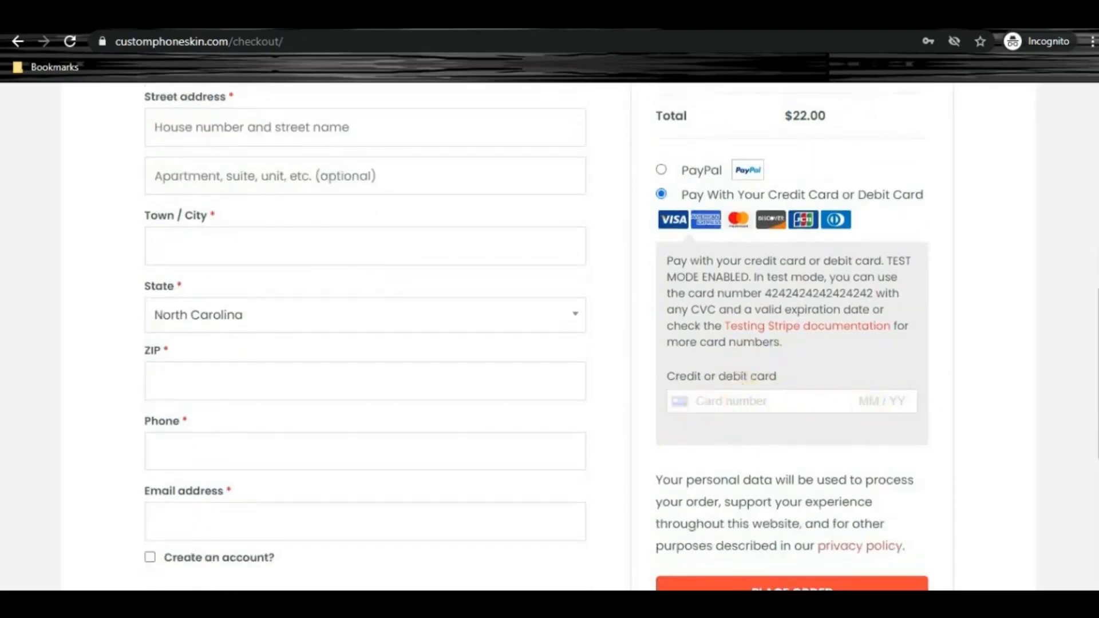
left_click(449, 531)
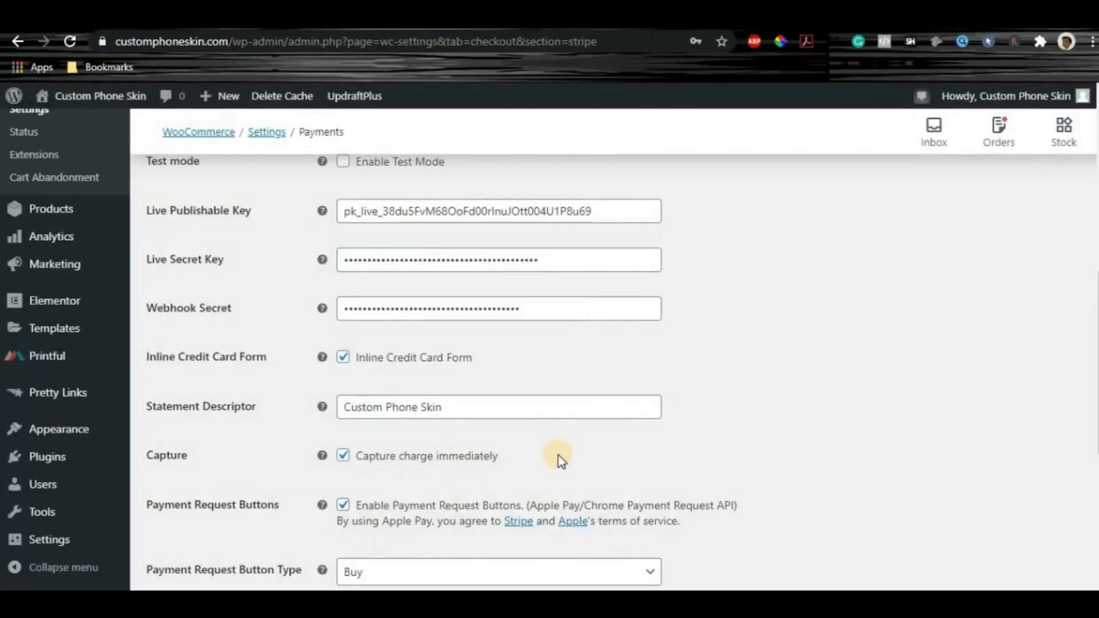
scroll(633, 448, "down", 3)
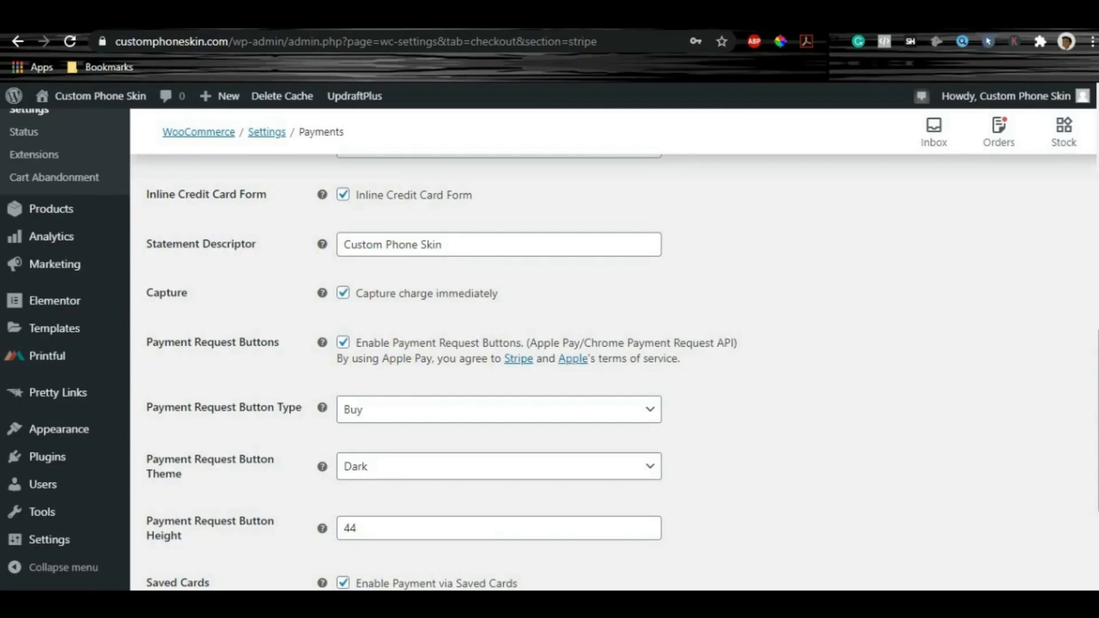
scroll(915, 335, "down", 3)
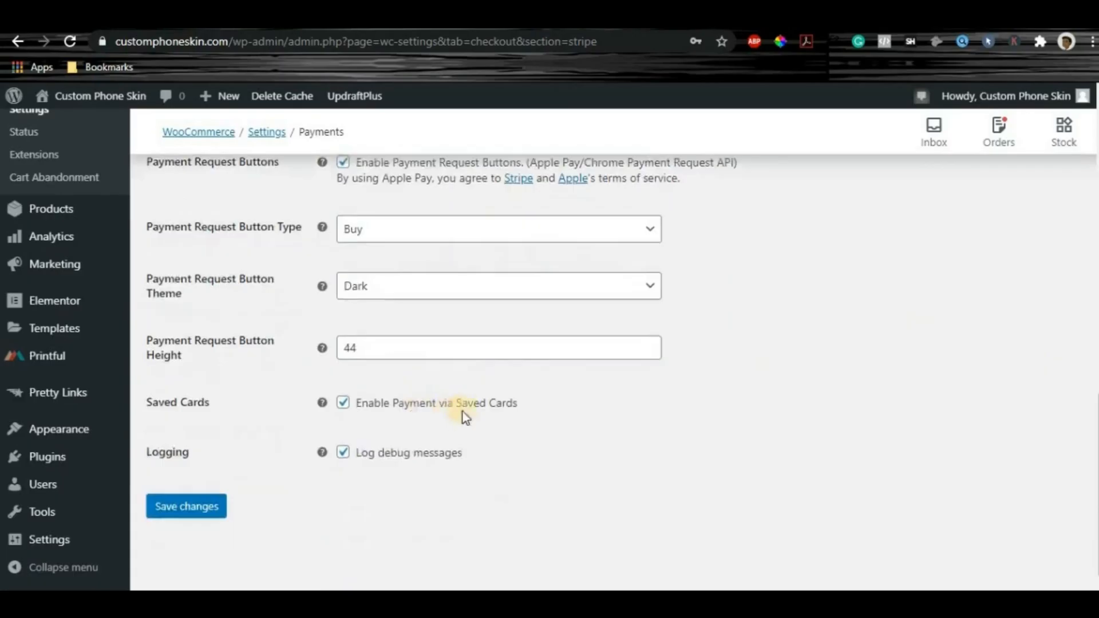